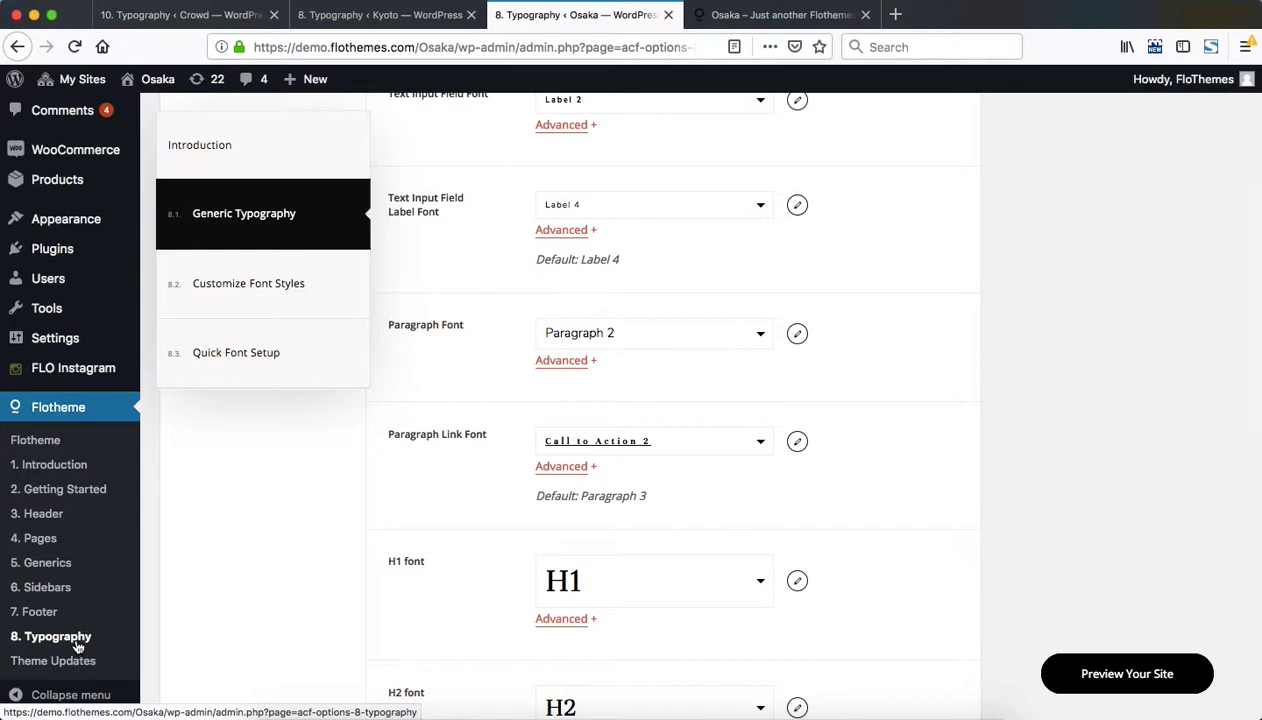
Look through the tutorial videos in the Introduction section of the Typography options.
scroll(185, 627, "up", 3)
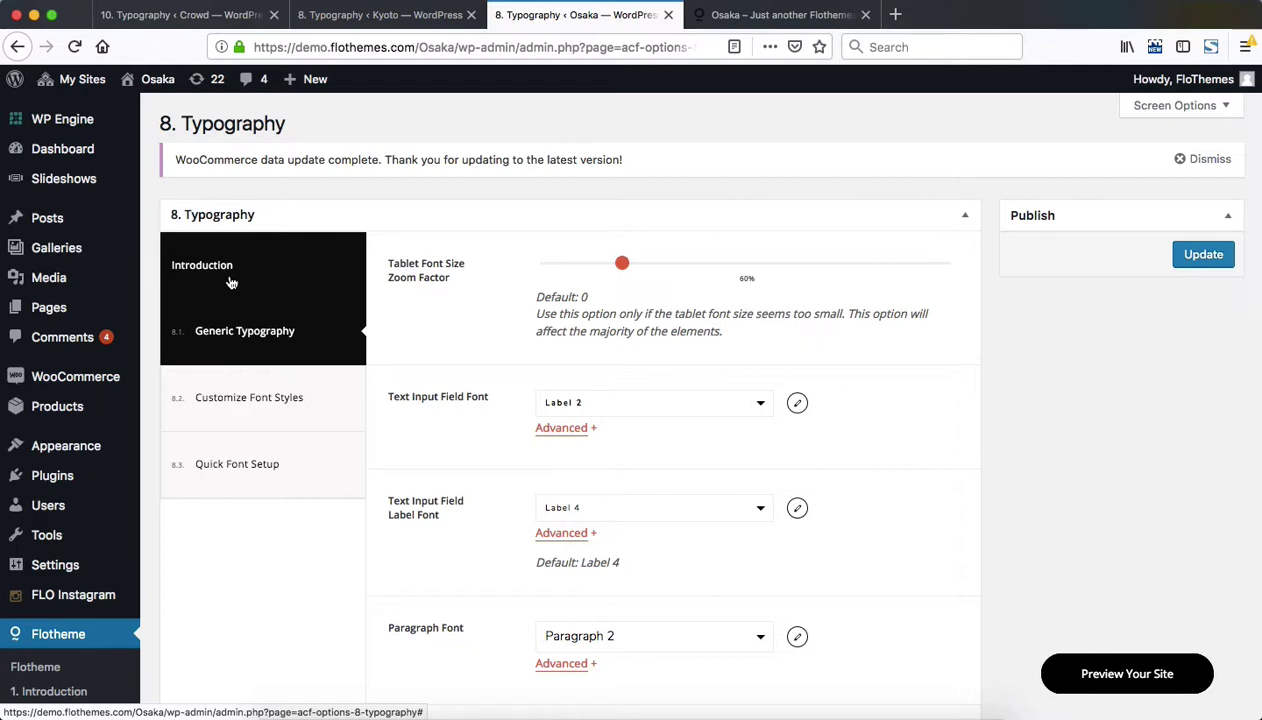
left_click(230, 283)
scroll(215, 330, "down", 5)
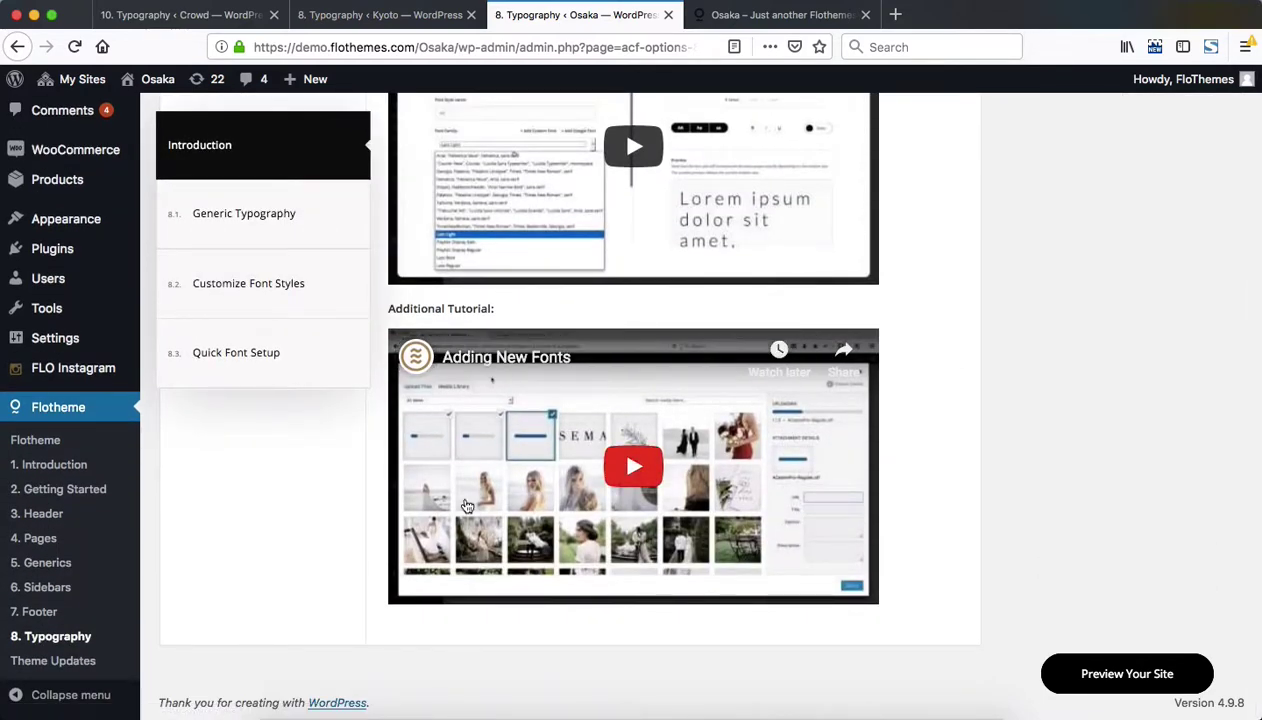
Set the tablet font size zoom factor to 89% in the Generic Typography settings.
left_click(240, 225)
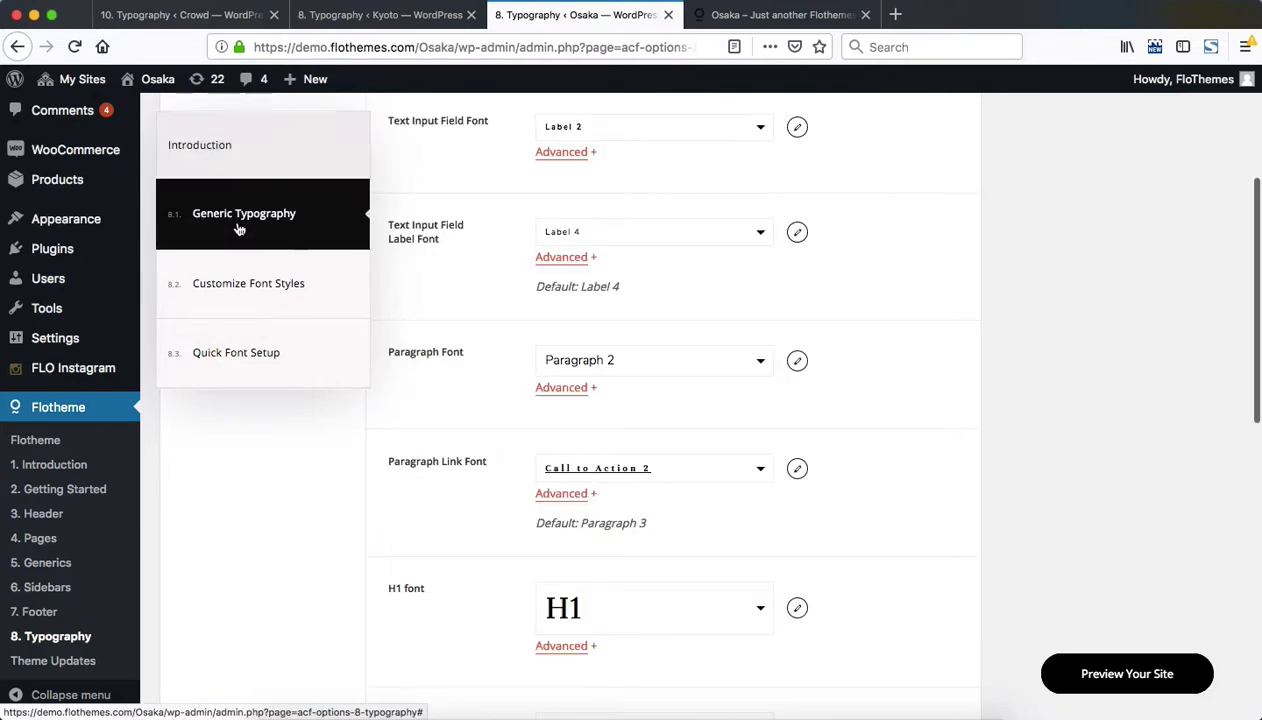
scroll(535, 470, "up", 5)
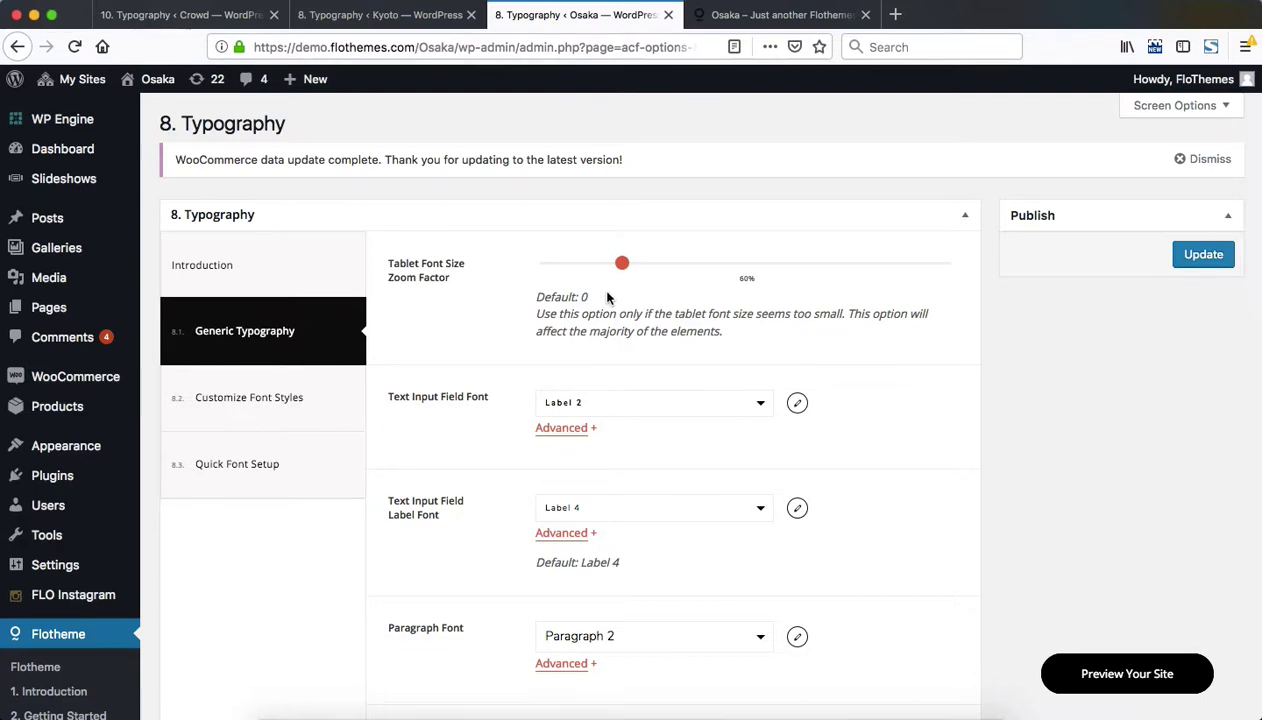
mouse_move(622, 263)
left_mouse_down()
mouse_move(684, 268)
mouse_move(630, 267)
left_mouse_up()
left_click_drag(628, 262, 661, 262)
Examine the generic font settings down to the blockquote font and the styles offered for the text input field font.
scroll(817, 389, "down", 5)
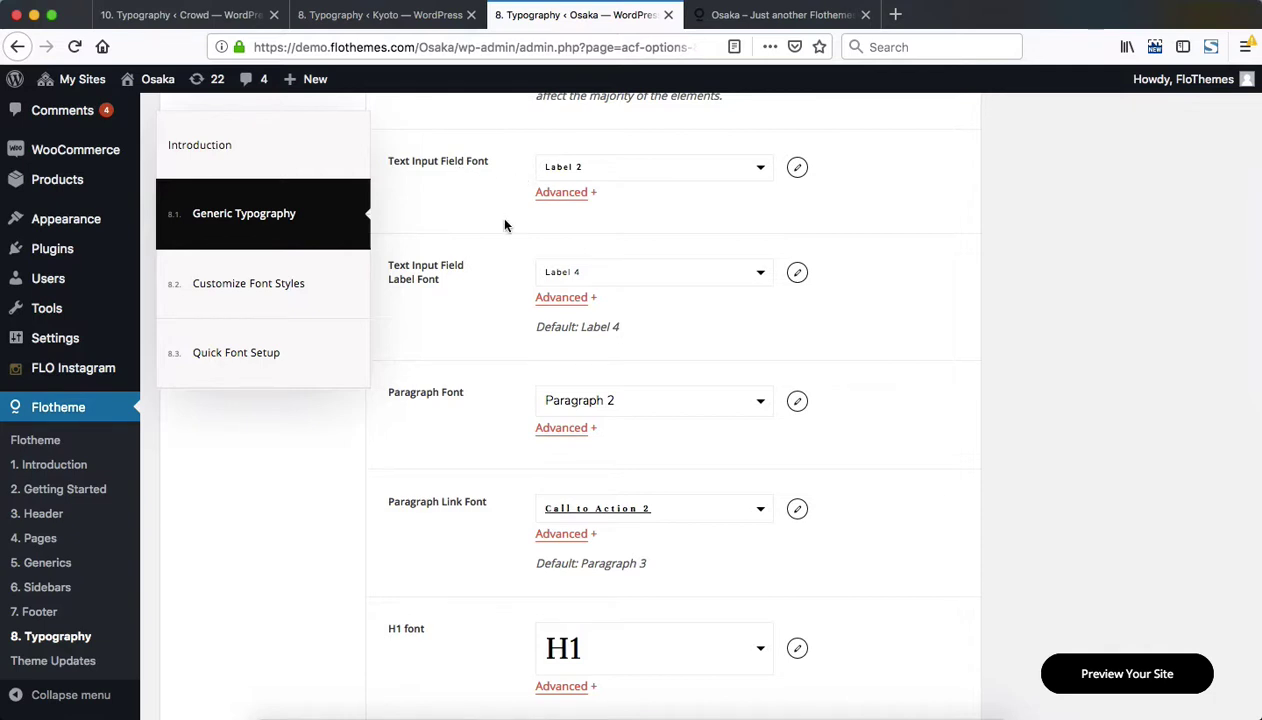
scroll(489, 427, "down", 2)
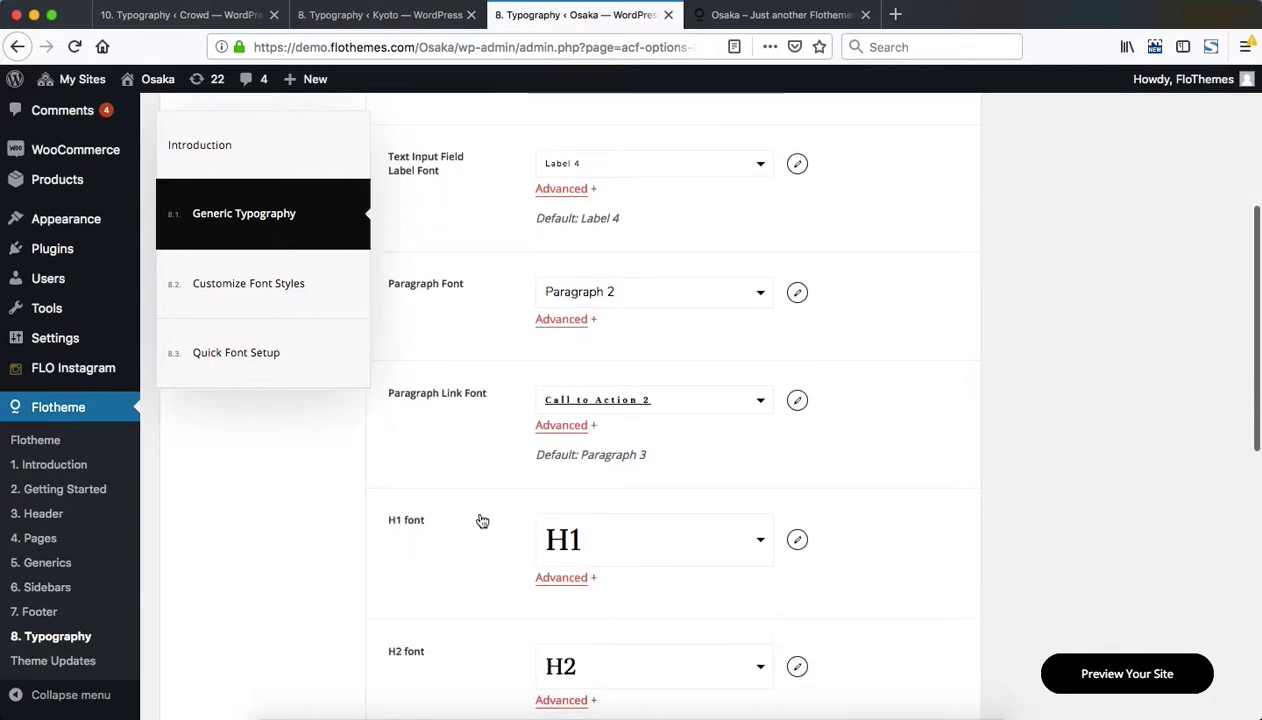
scroll(430, 490, "down", 3)
scroll(390, 462, "down", 5)
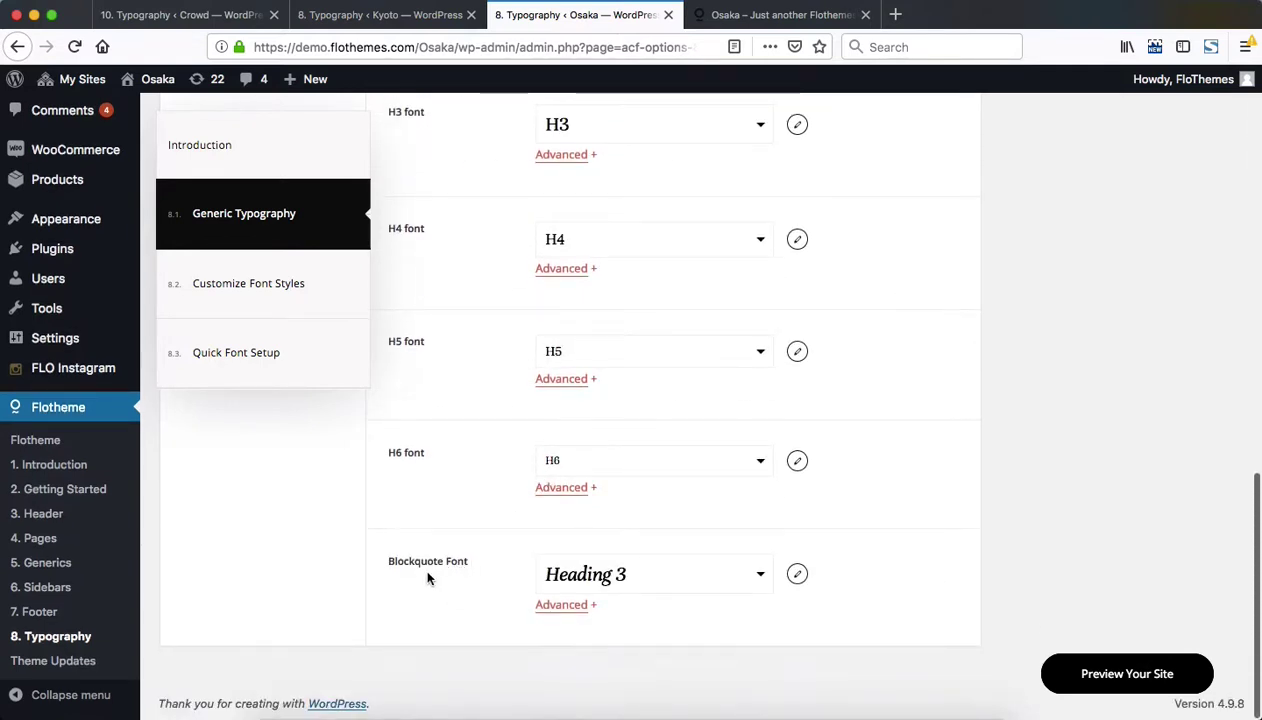
scroll(543, 579, "up", 15)
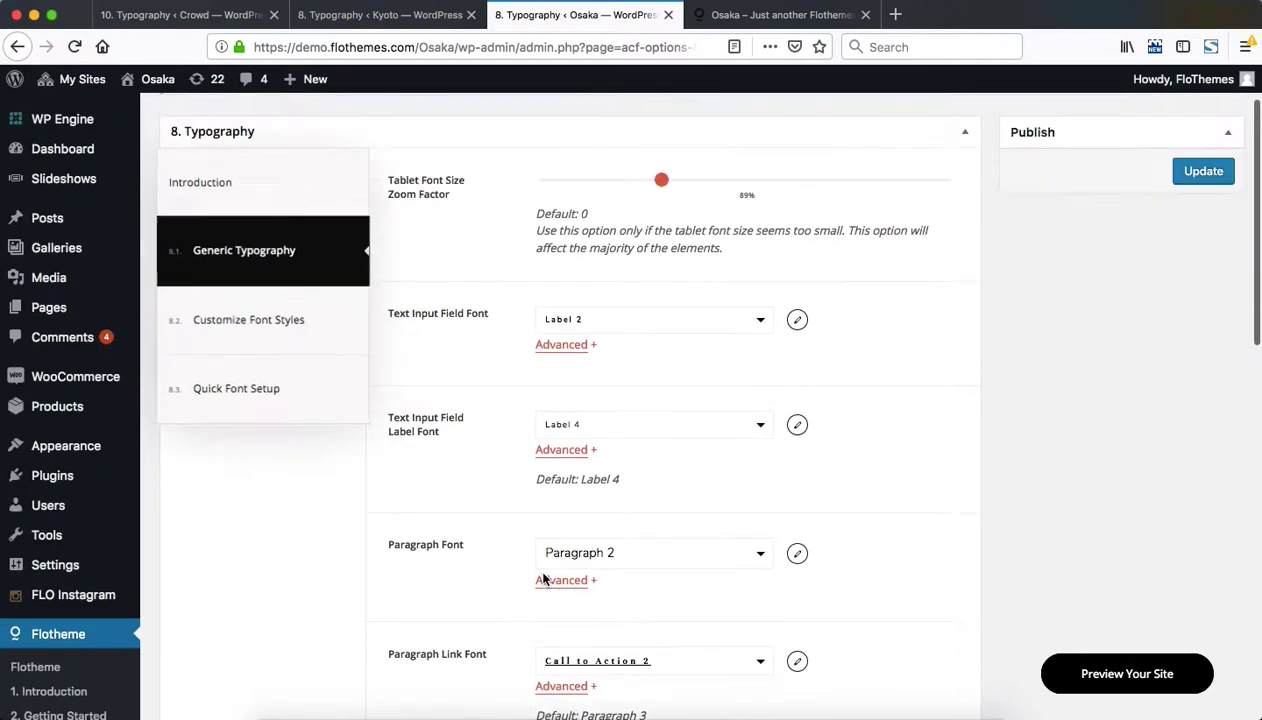
left_click(756, 374)
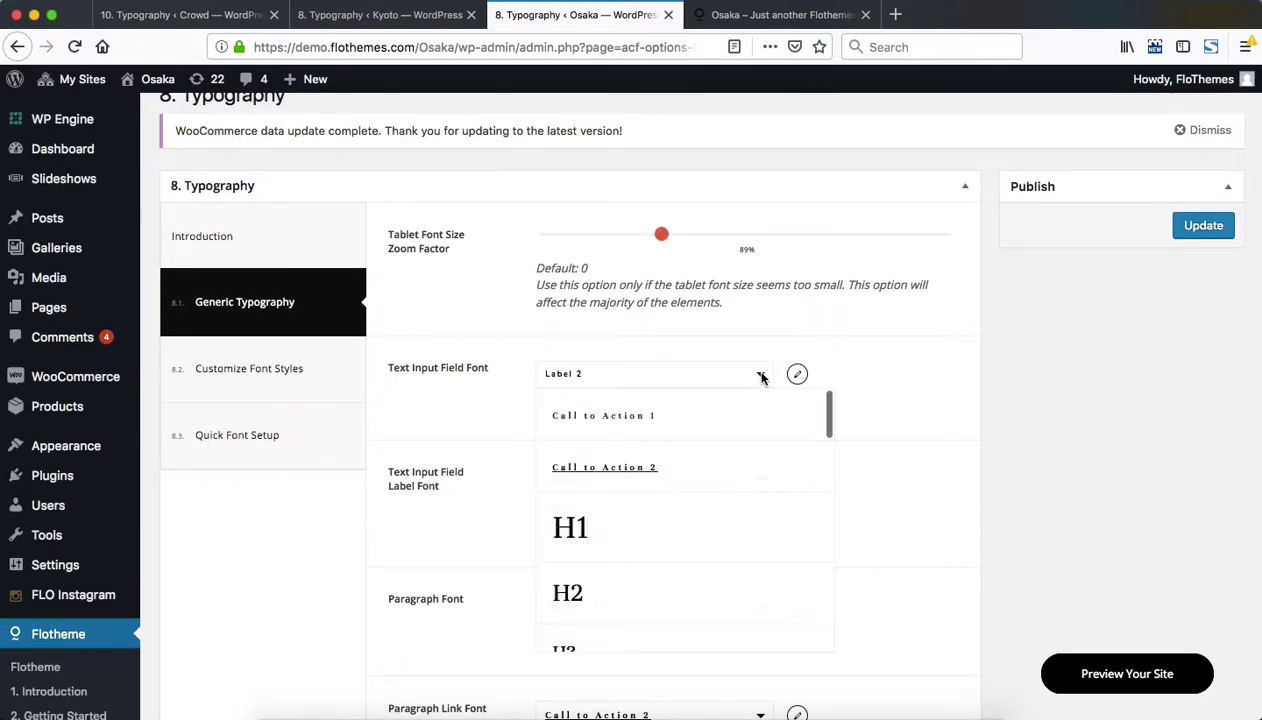
scroll(695, 475, "down", 2)
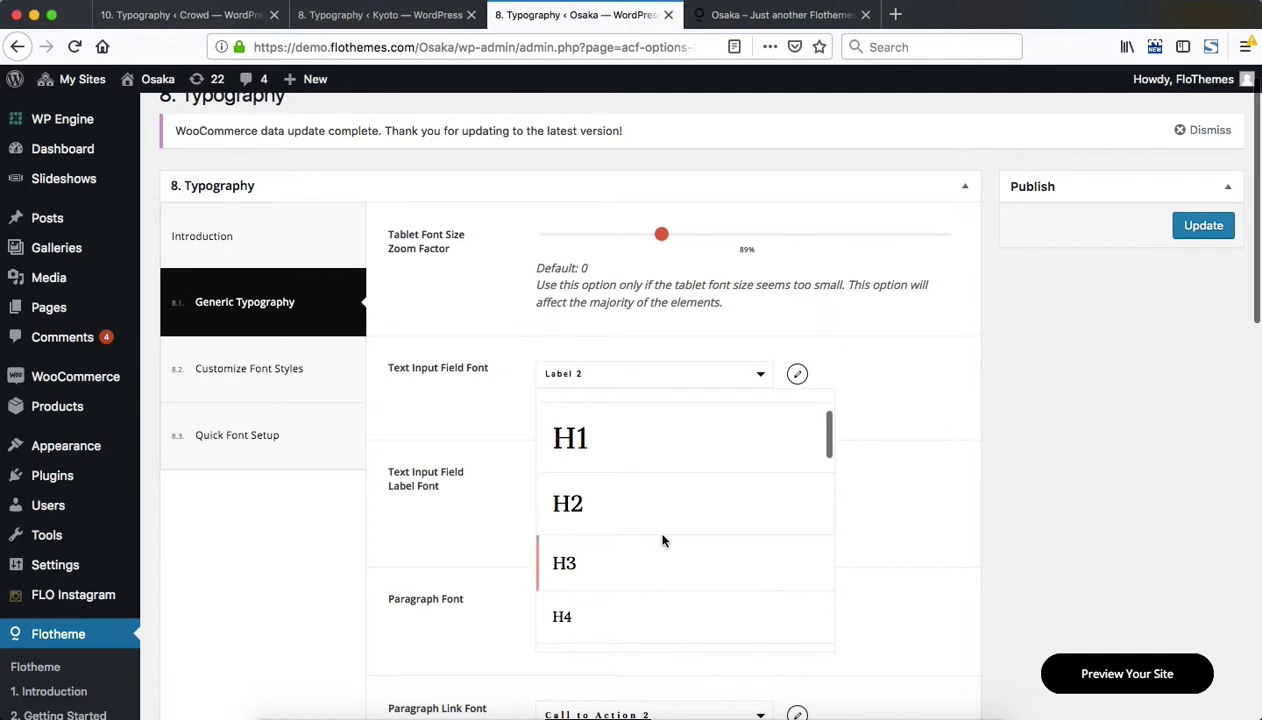
left_click(910, 405)
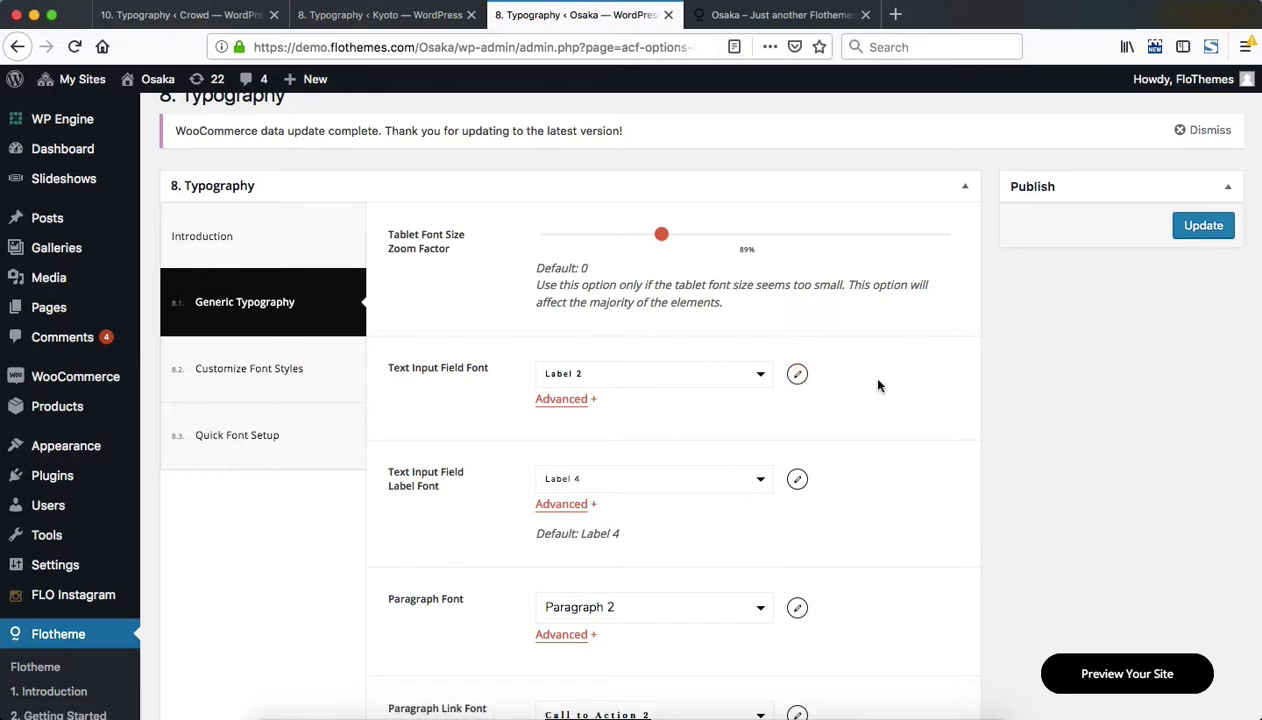
Add a new font style at the end of the Customize Font Styles list.
left_click(233, 386)
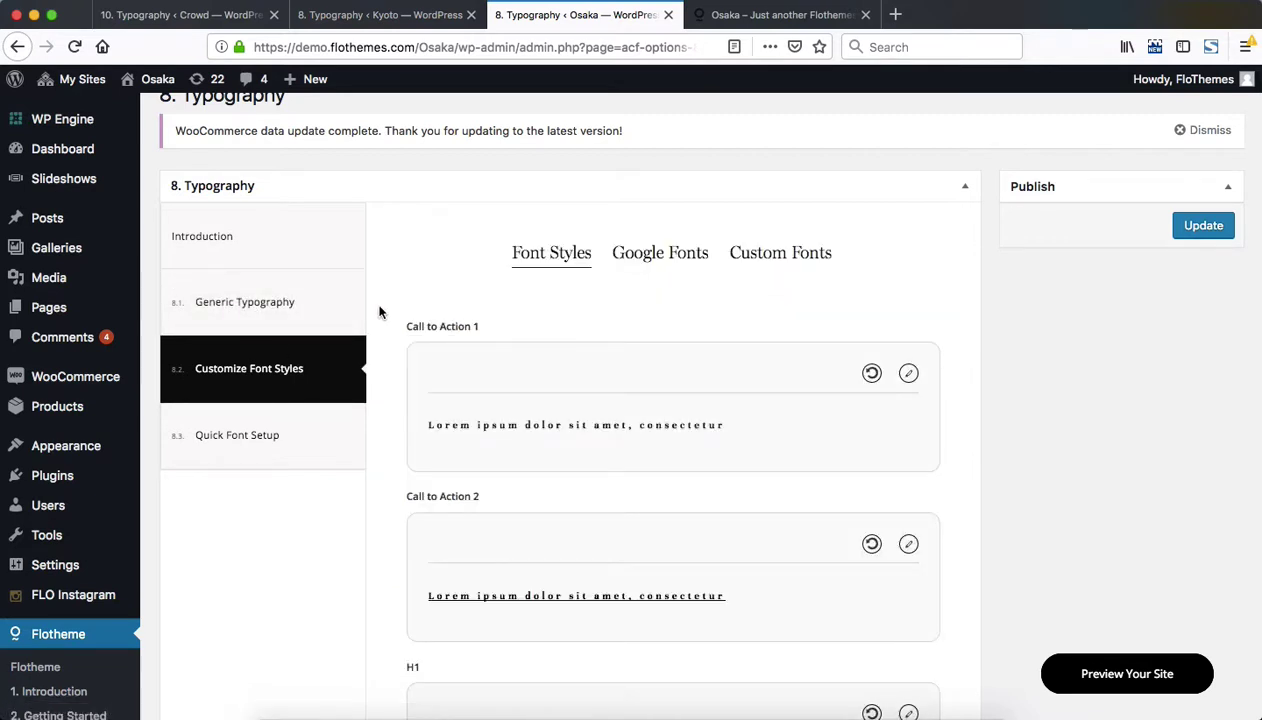
scroll(379, 313, "down", 10)
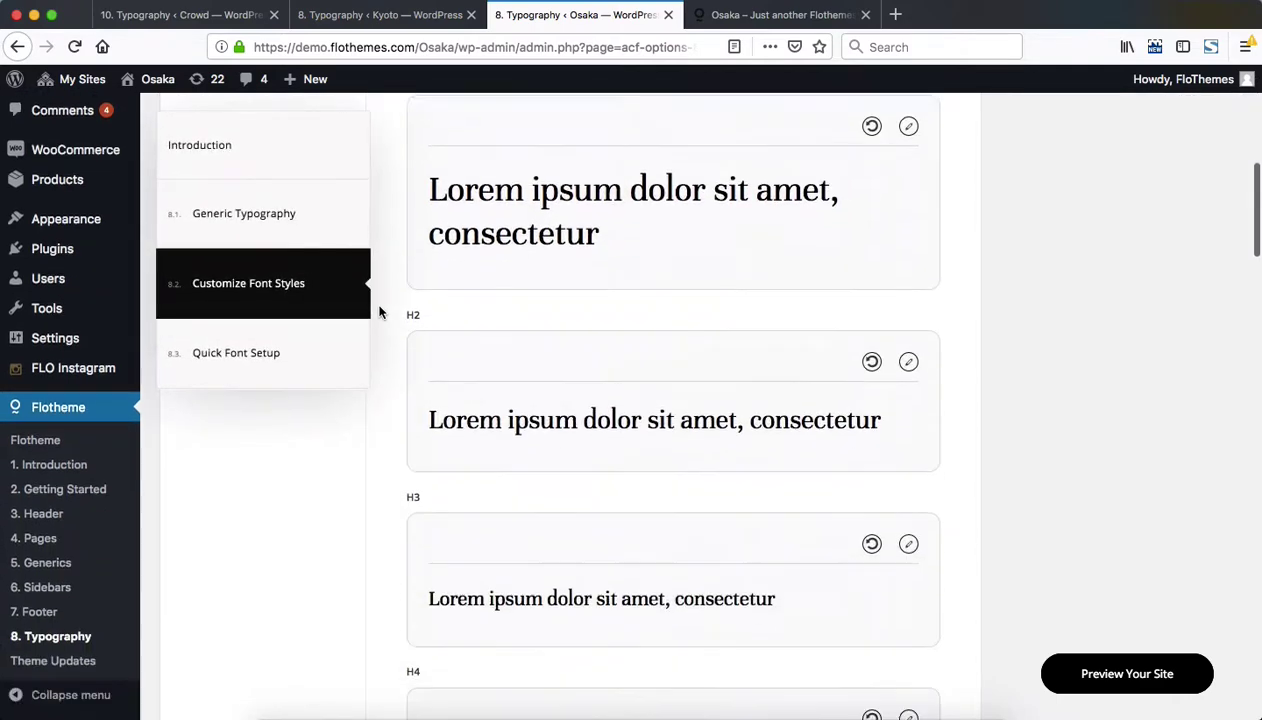
scroll(379, 313, "down", 5)
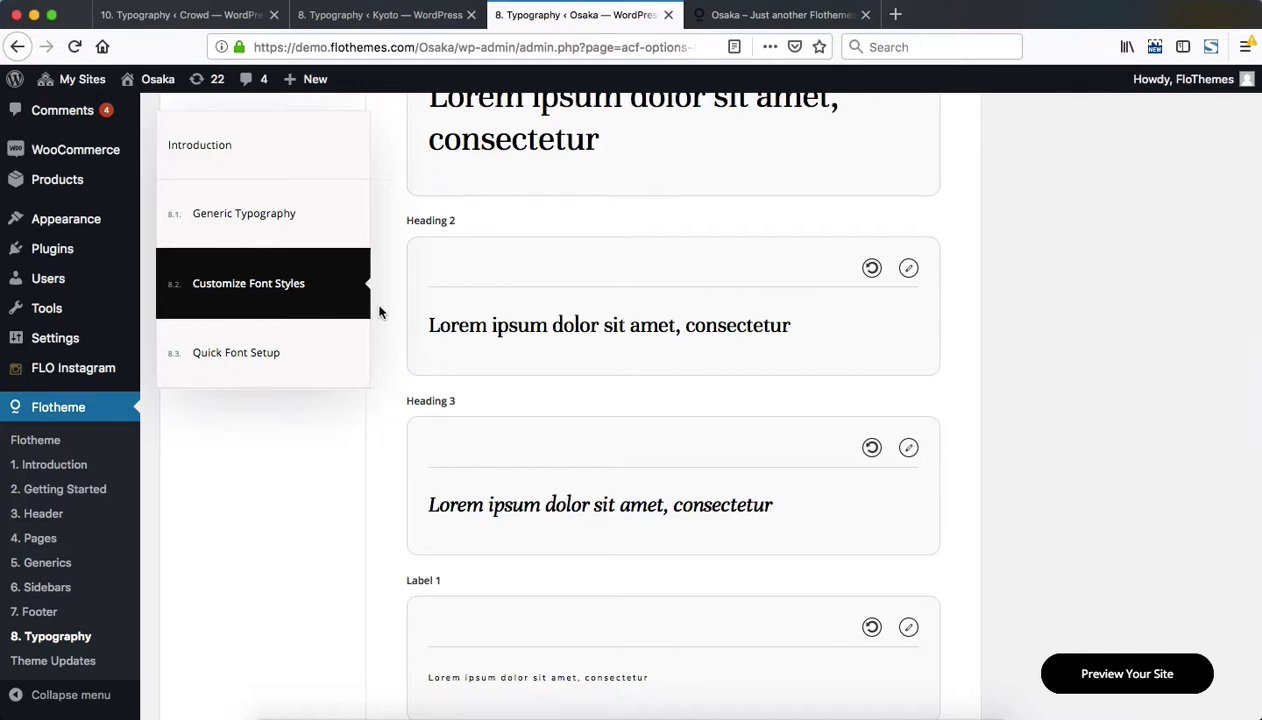
scroll(379, 313, "down", 15)
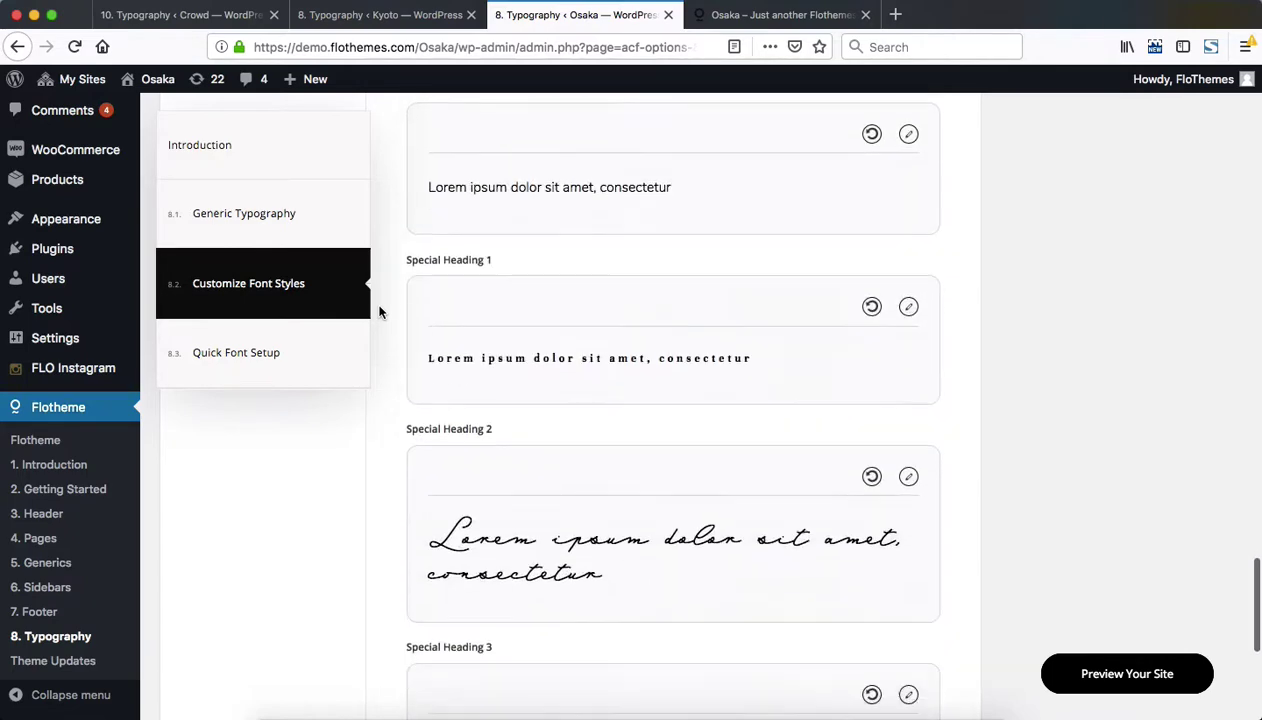
scroll(881, 616, "up", 1)
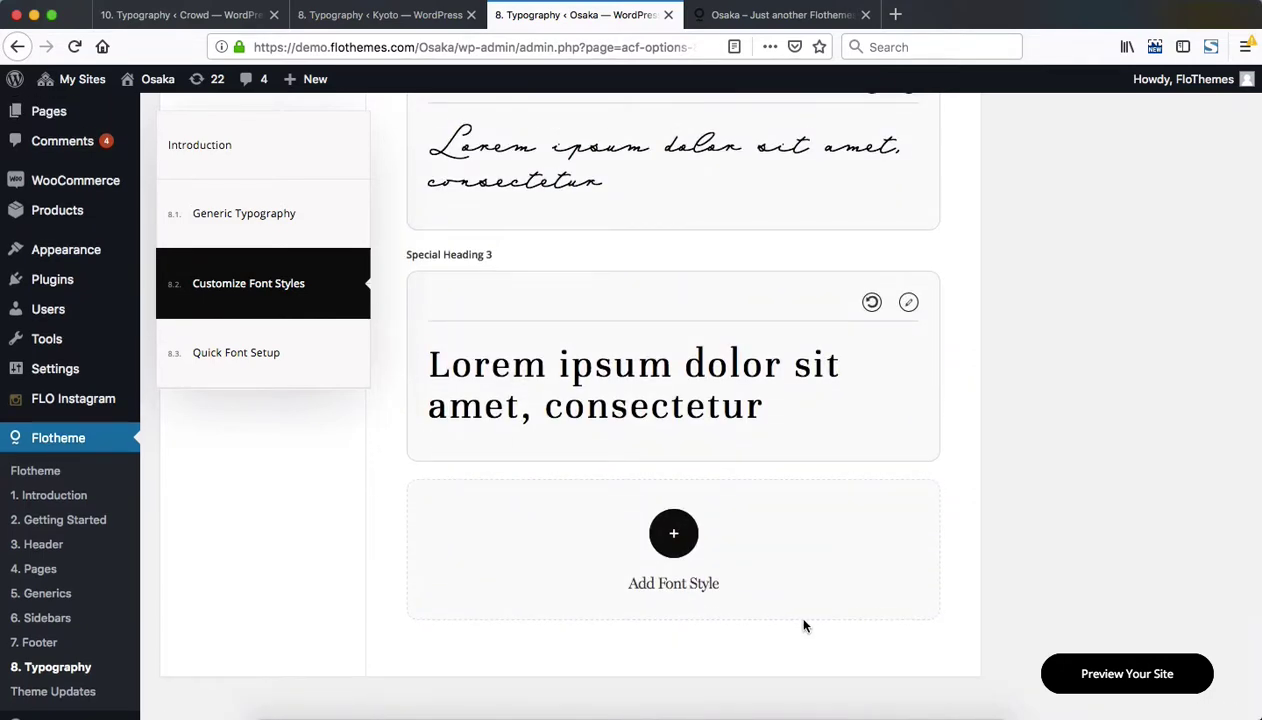
left_click(677, 541)
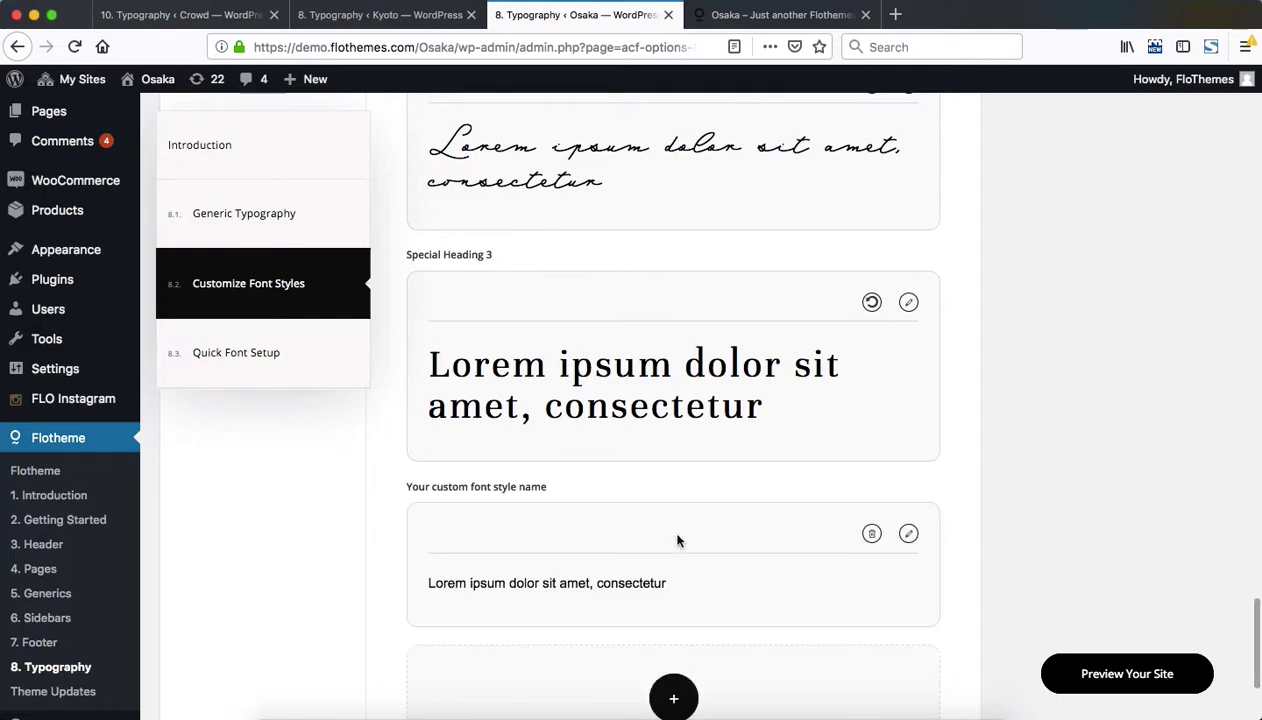
Rename the new custom font style as "Name" and check which font families are available for it.
left_click(908, 534)
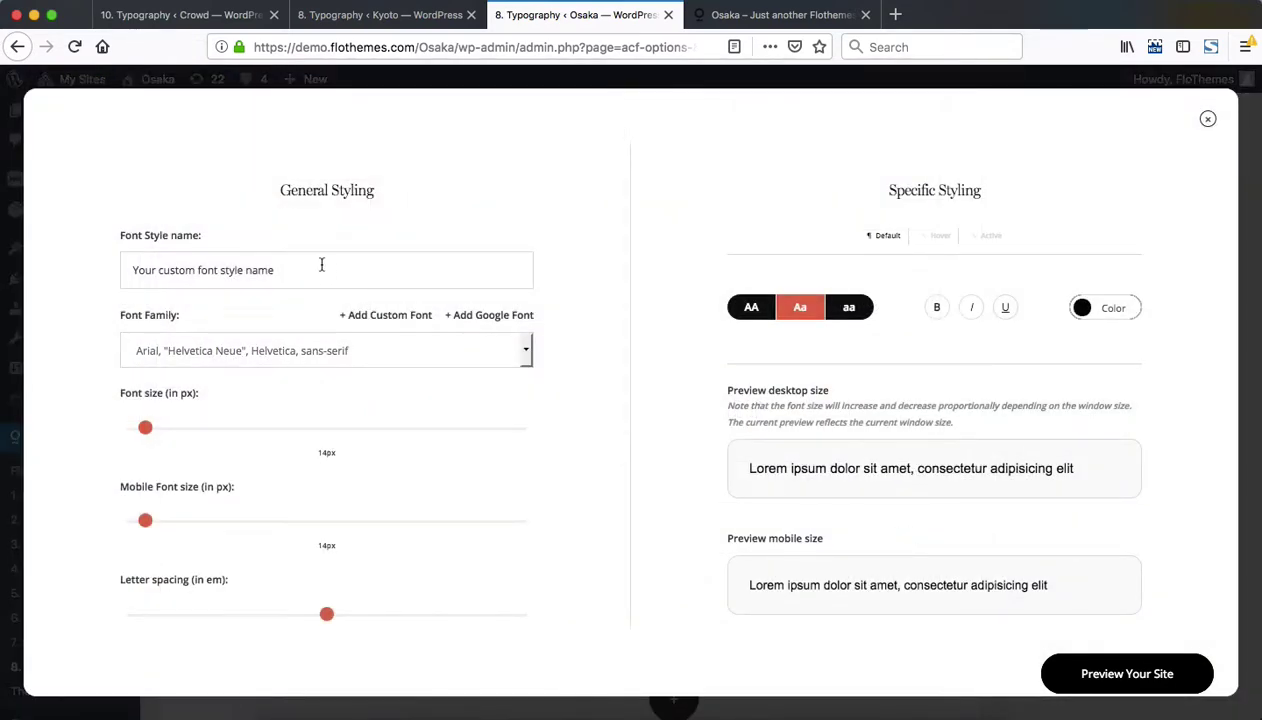
left_click(320, 266)
triple_click(319, 266)
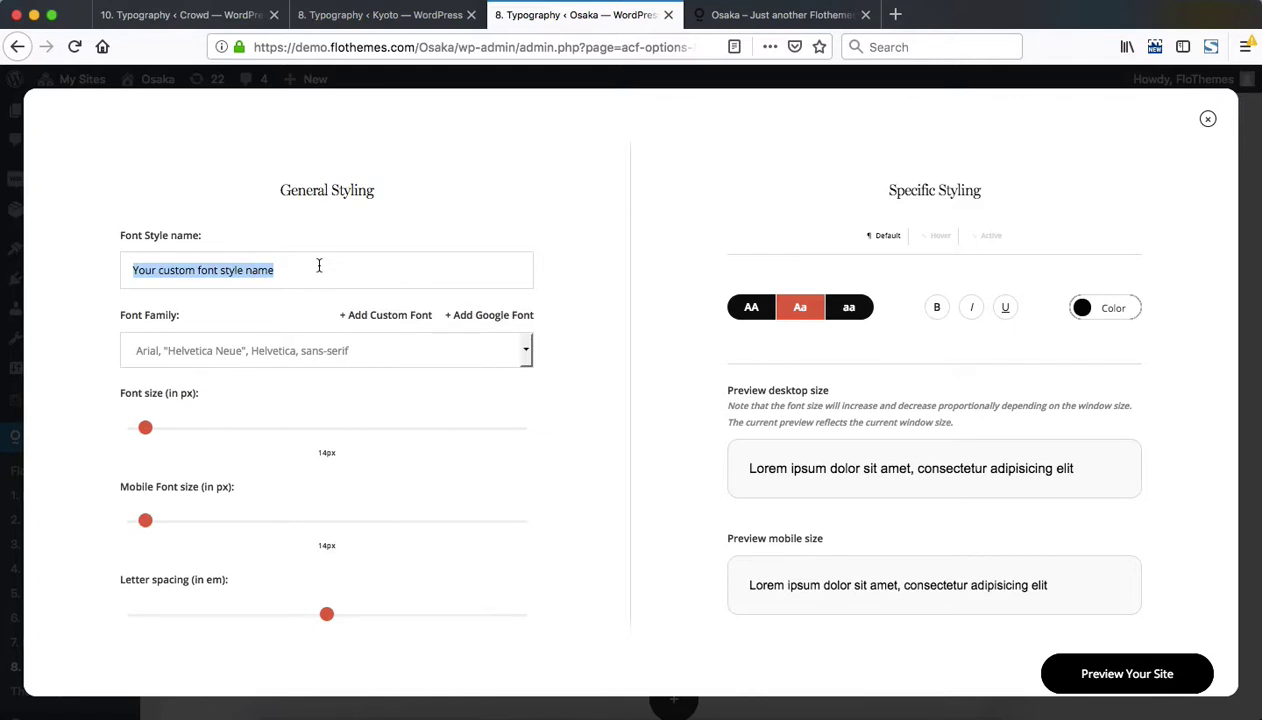
type("Name")
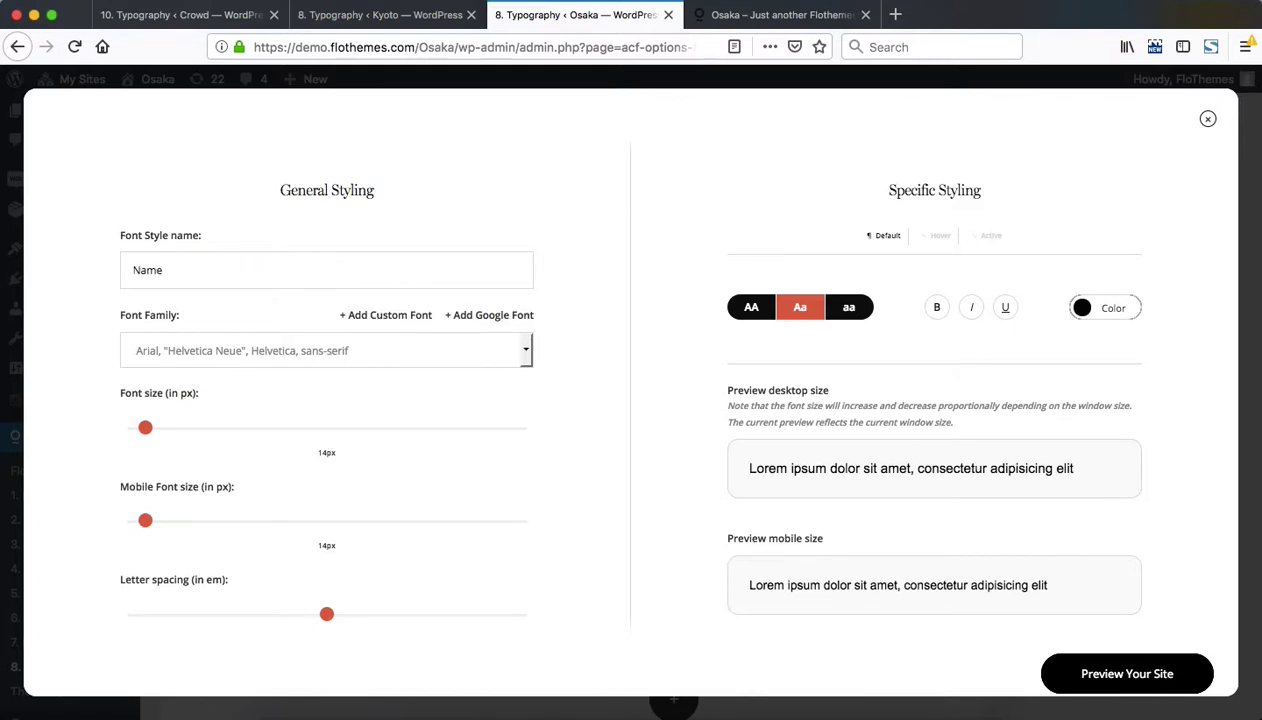
left_click(330, 349)
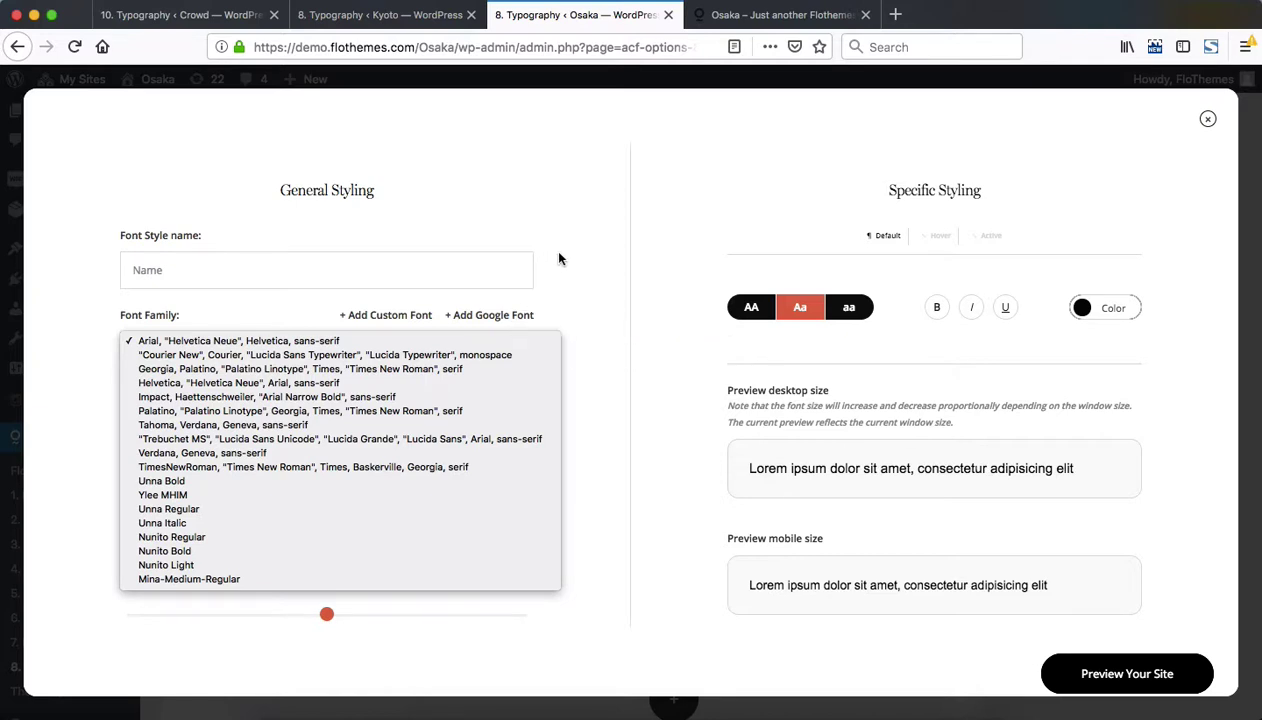
left_click(585, 268)
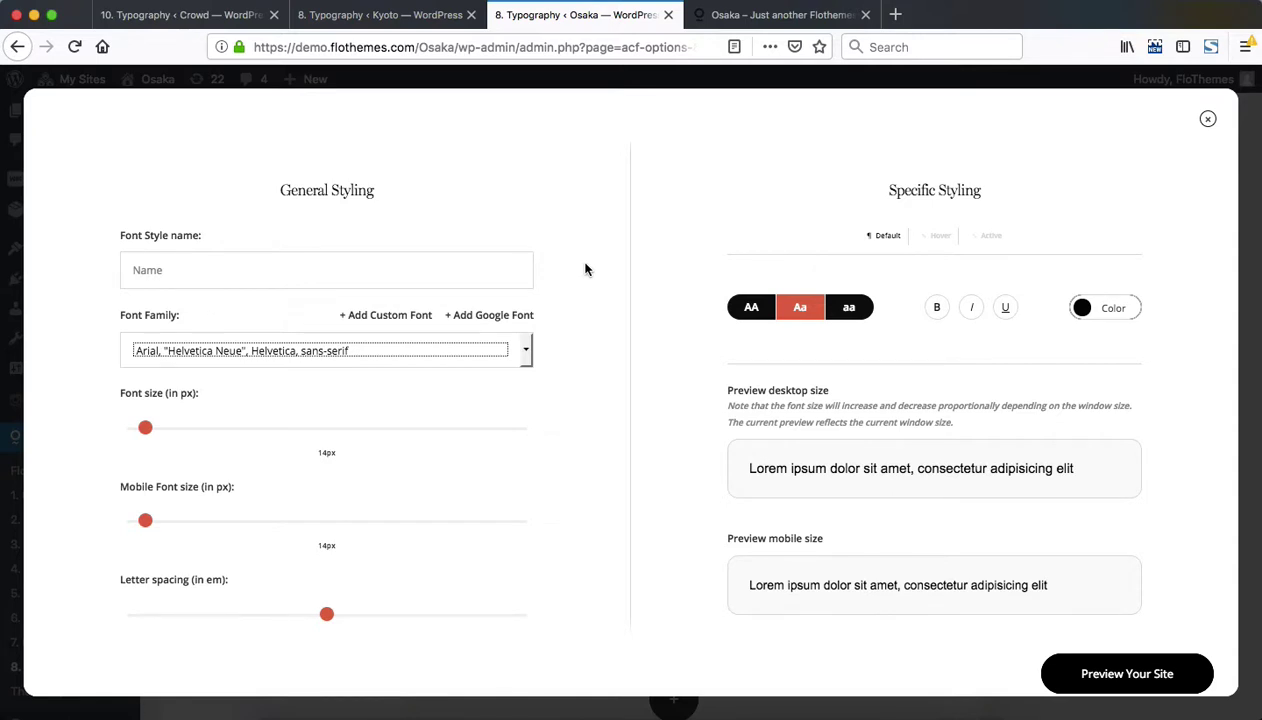
Set the font style's letter spacing to 0.15em, word spacing to -0.18em and font size to 18px.
scroll(190, 470, "down", 1)
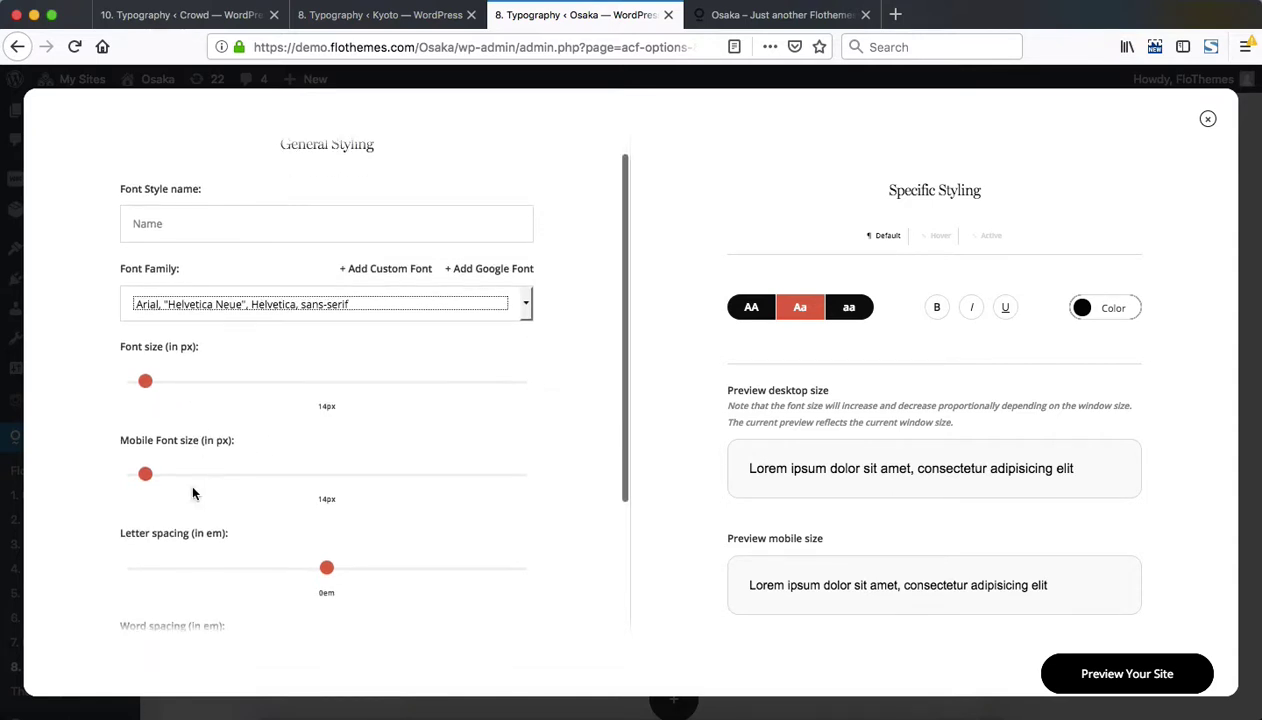
scroll(288, 460, "down", 3)
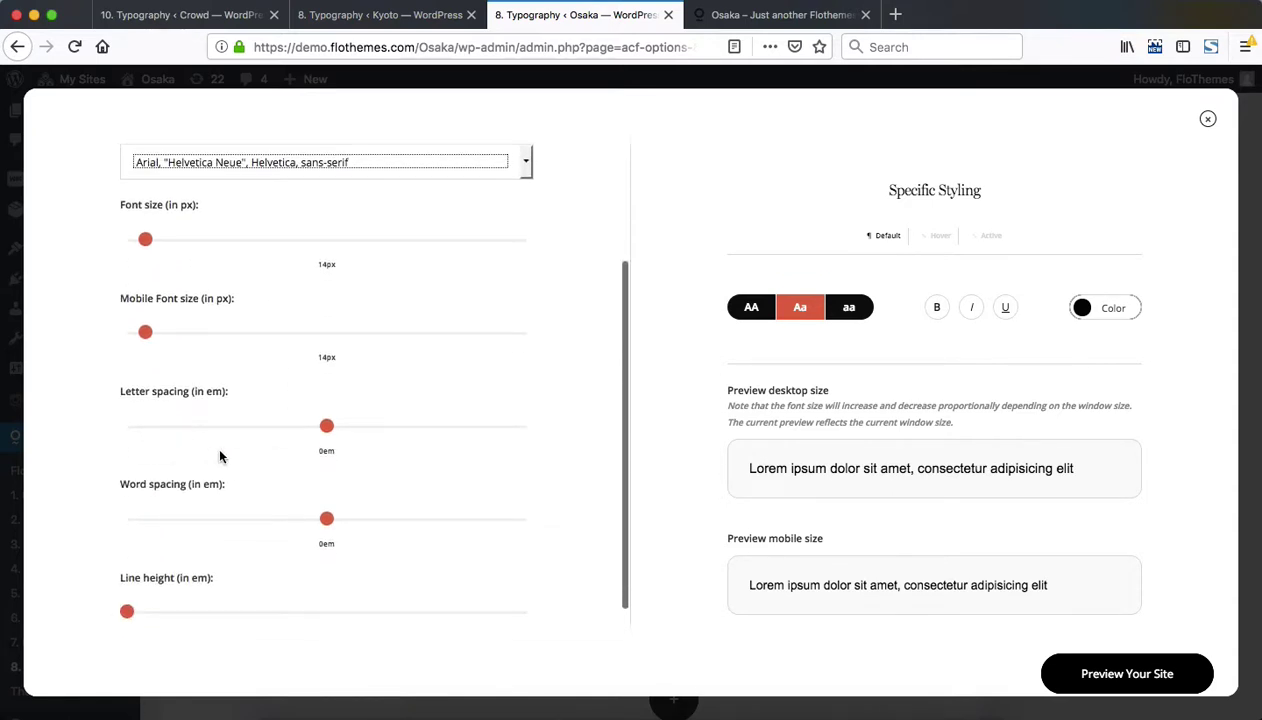
scroll(292, 461, "down", 1)
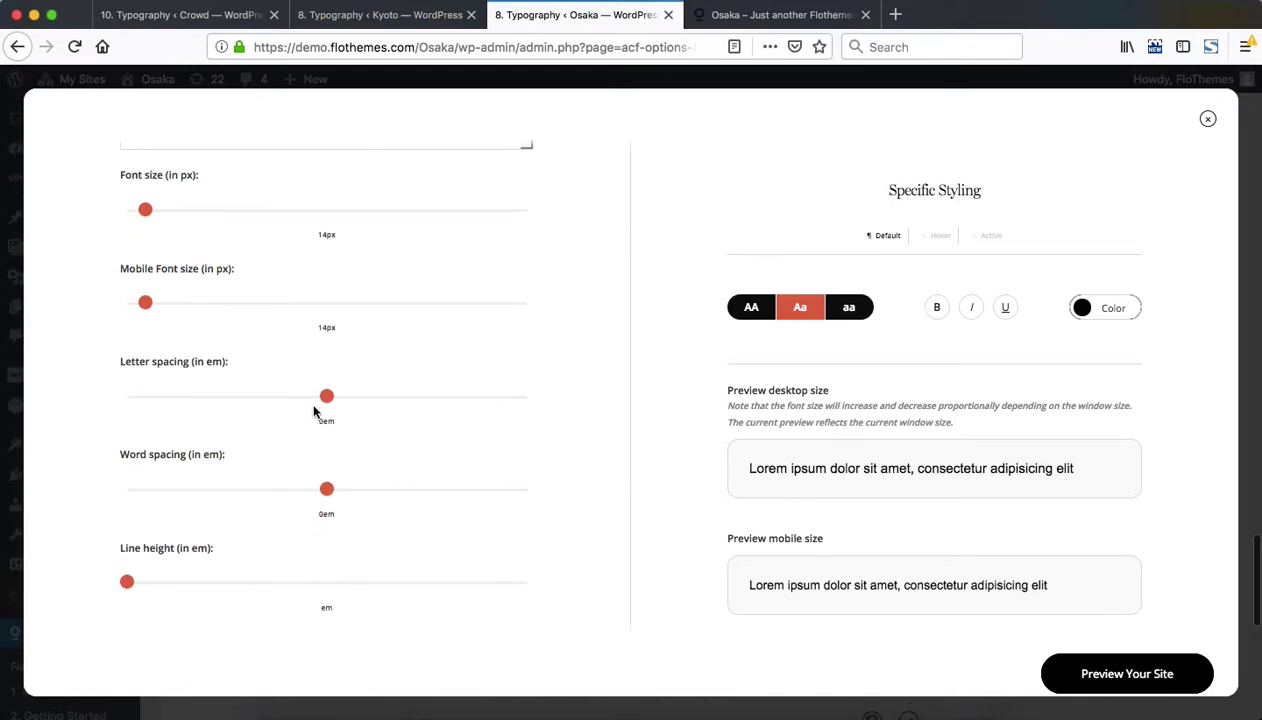
left_click_drag(324, 400, 341, 404)
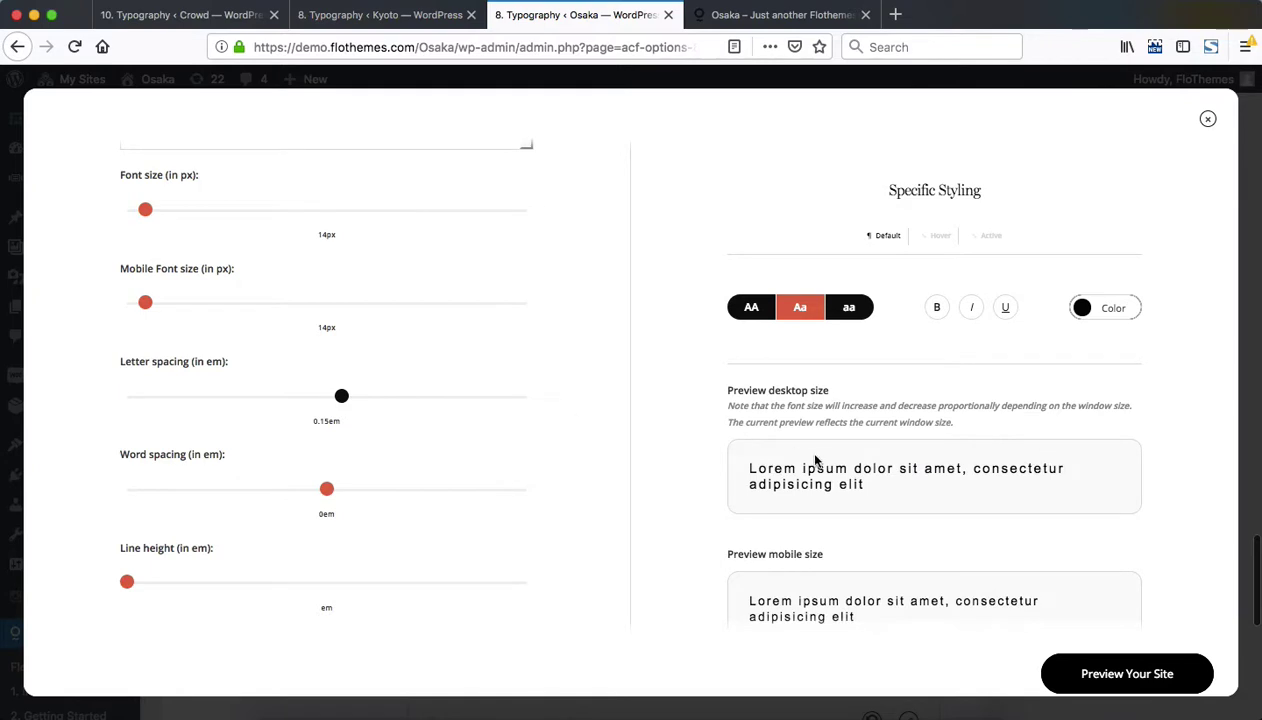
mouse_move(326, 489)
left_mouse_down()
mouse_move(355, 495)
mouse_move(308, 494)
left_mouse_up()
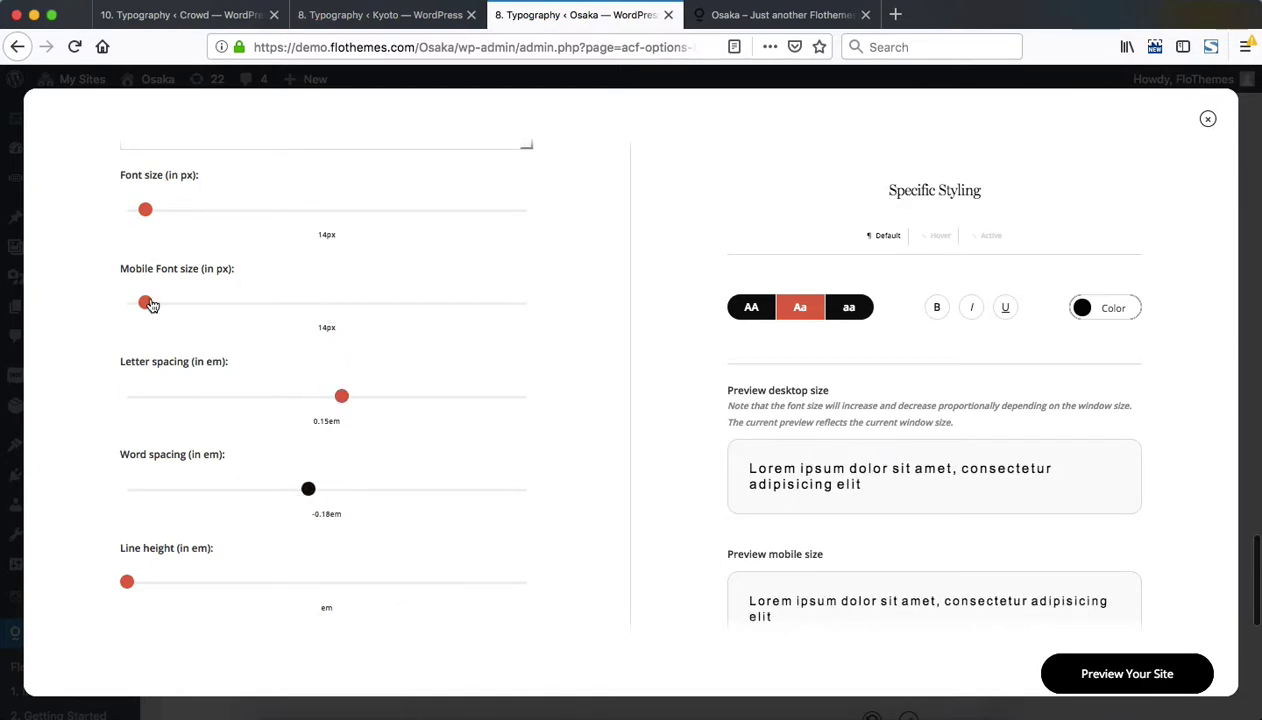
mouse_move(145, 209)
left_mouse_down()
mouse_move(185, 212)
mouse_move(154, 215)
left_mouse_up()
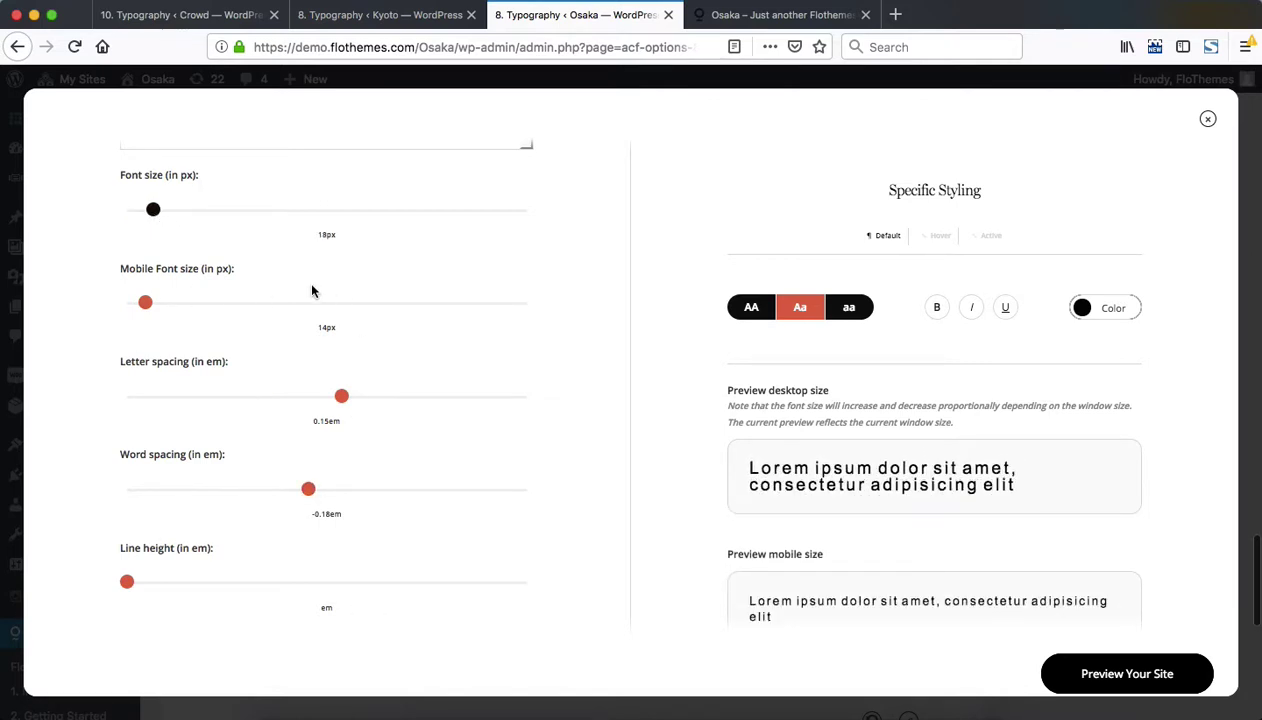
Try the uppercase and capitalized options, and make the default styling lowercase, bold, italic and underlined.
scroll(315, 403, "up", 4)
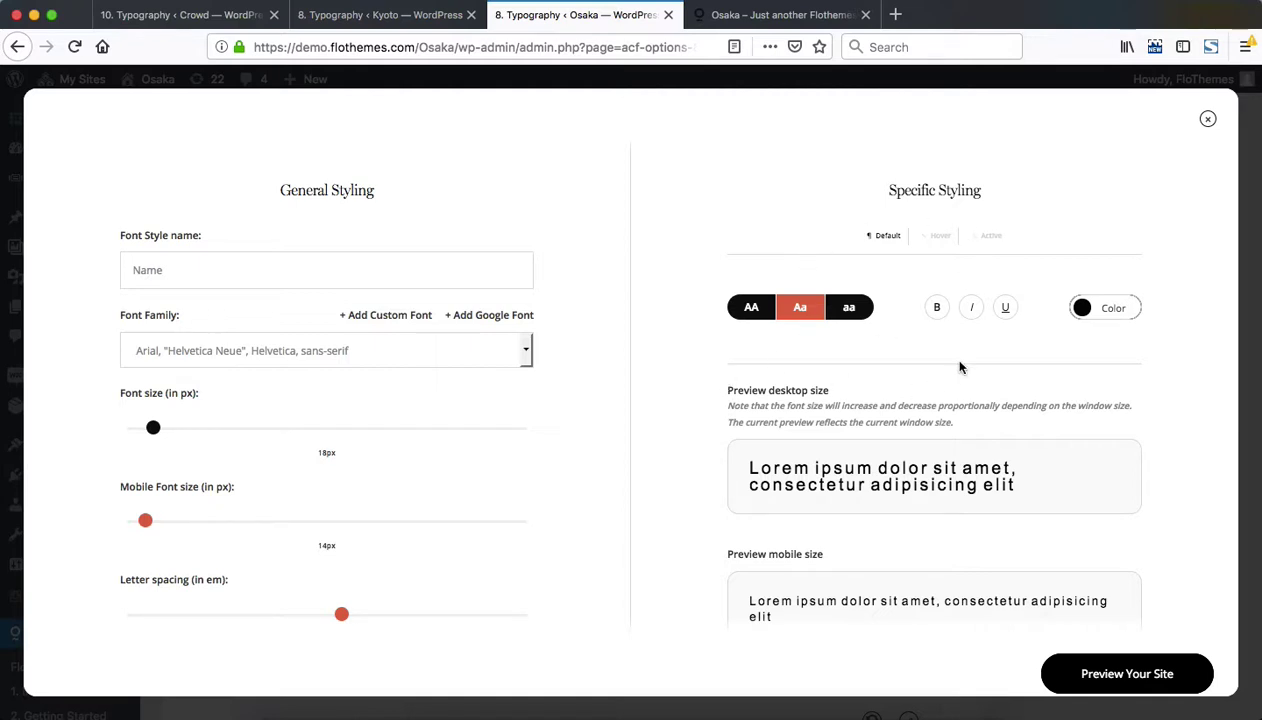
left_click(752, 316)
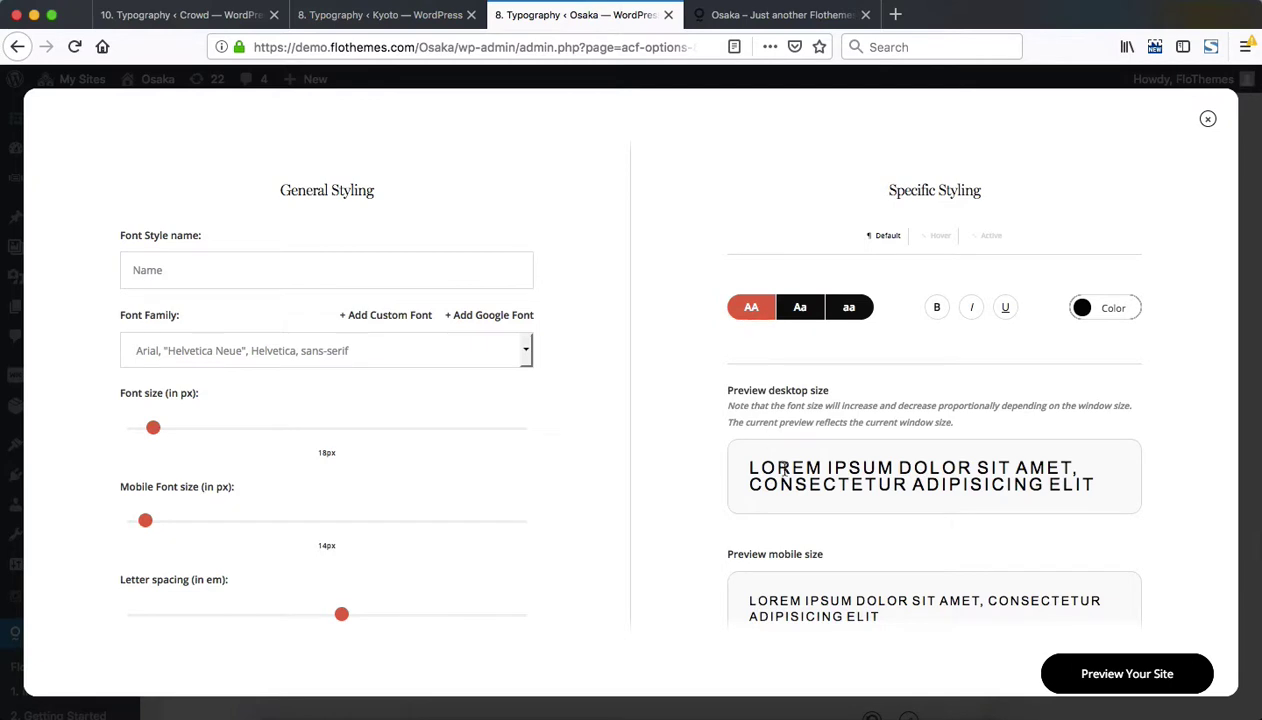
left_click(792, 318)
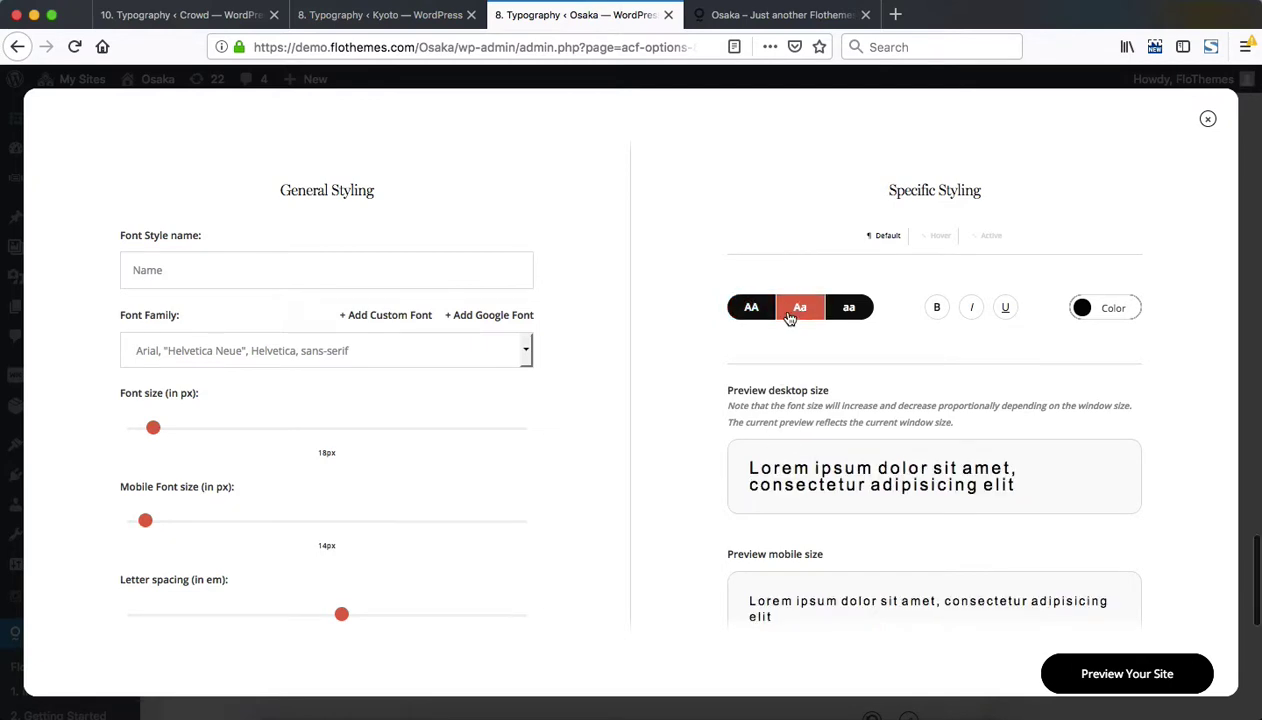
left_click(849, 312)
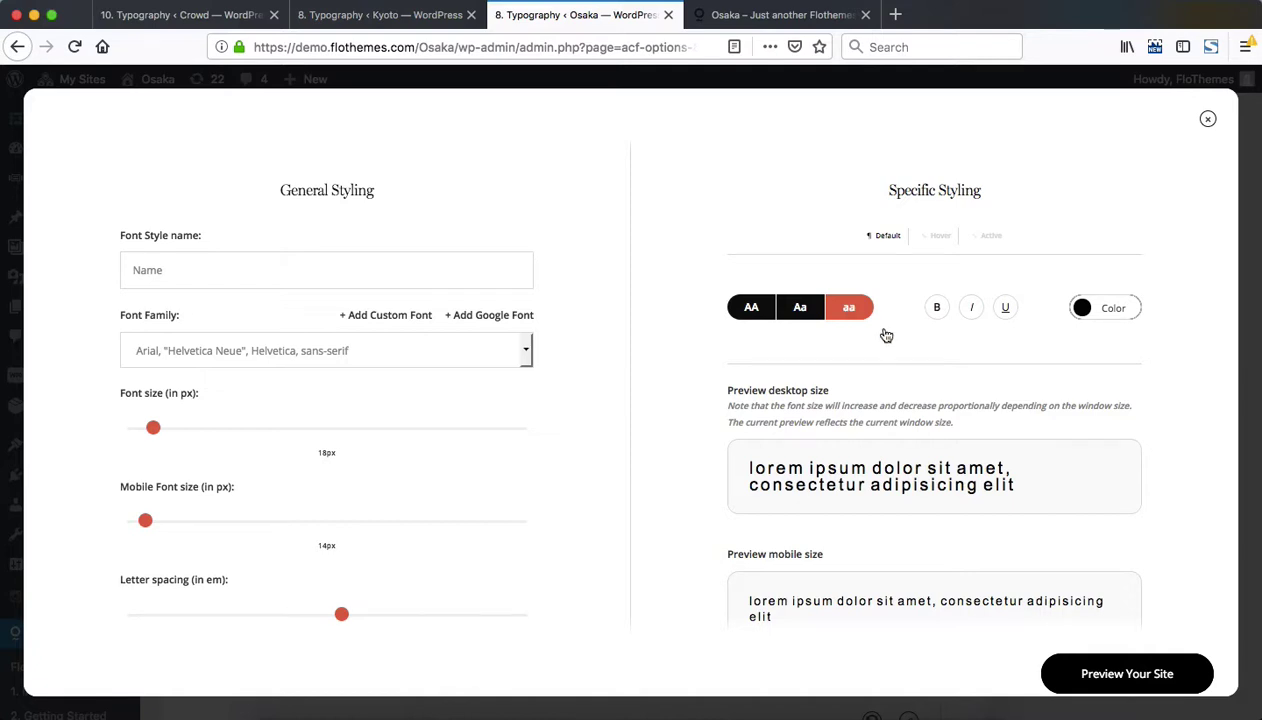
left_click(938, 312)
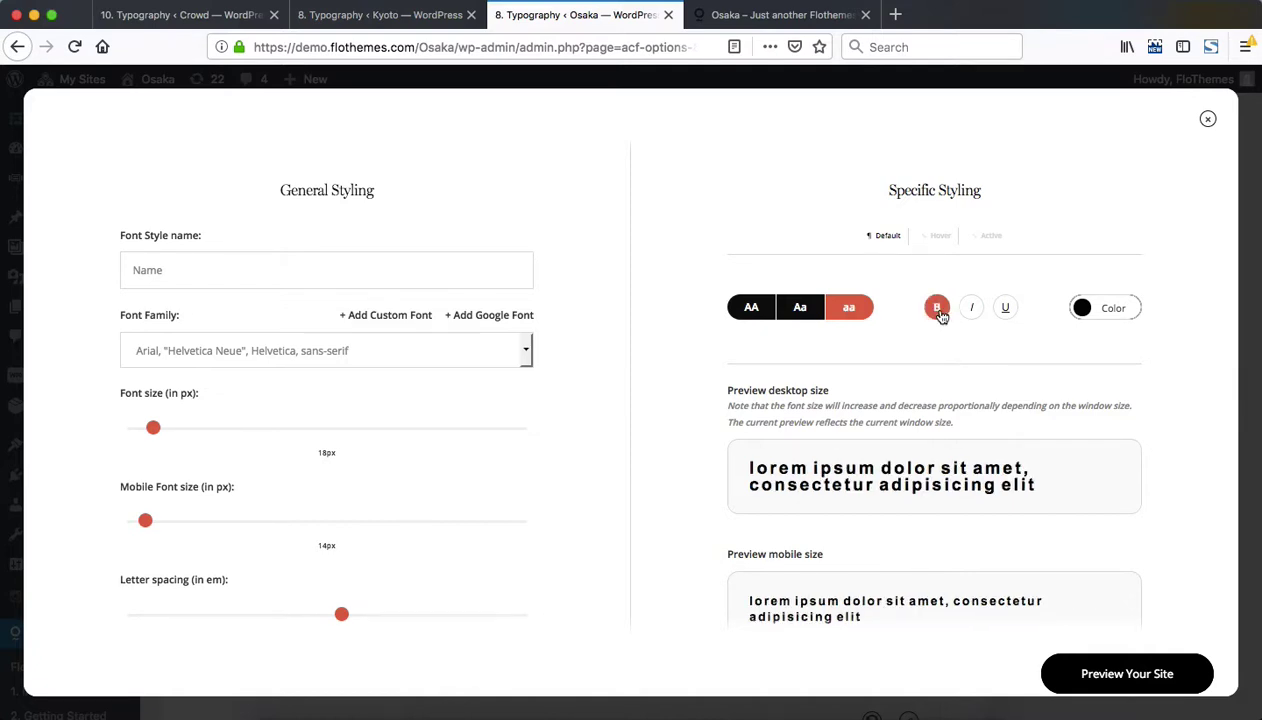
left_click(971, 309)
left_click(1006, 311)
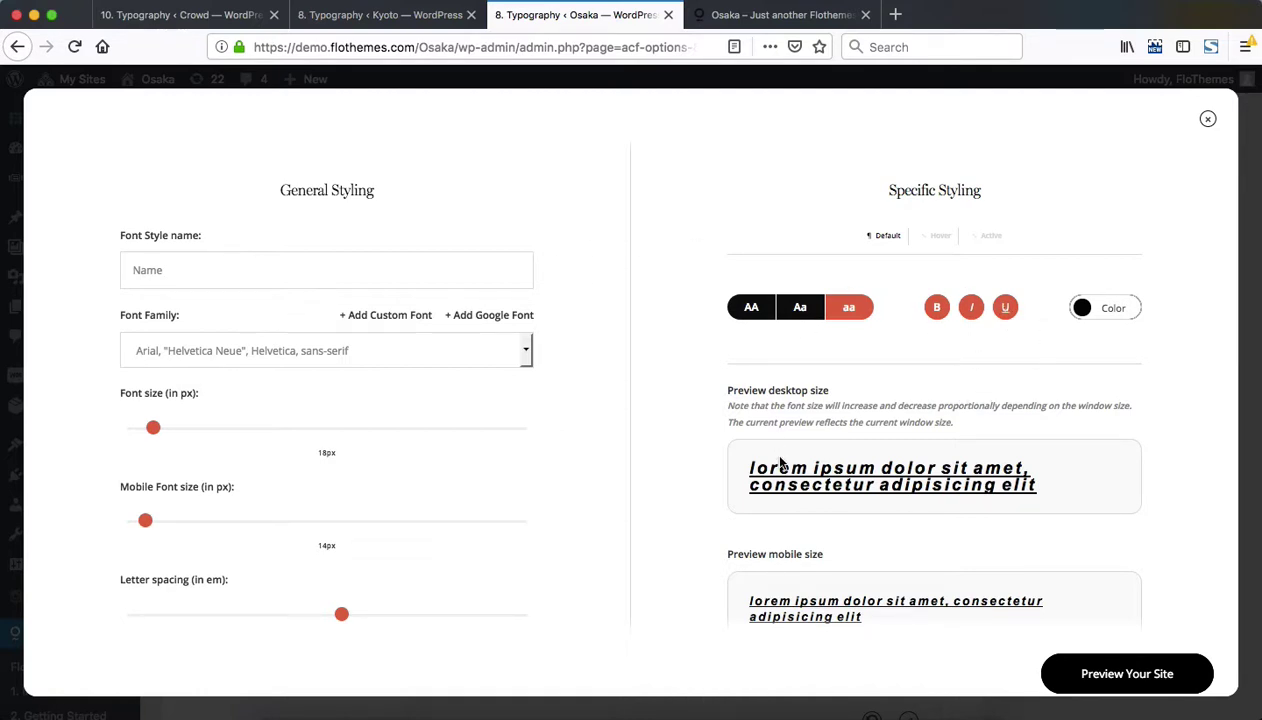
Look at the hover and active styling, try the custom style option for the hover state, and return to the default styling.
left_click(943, 238)
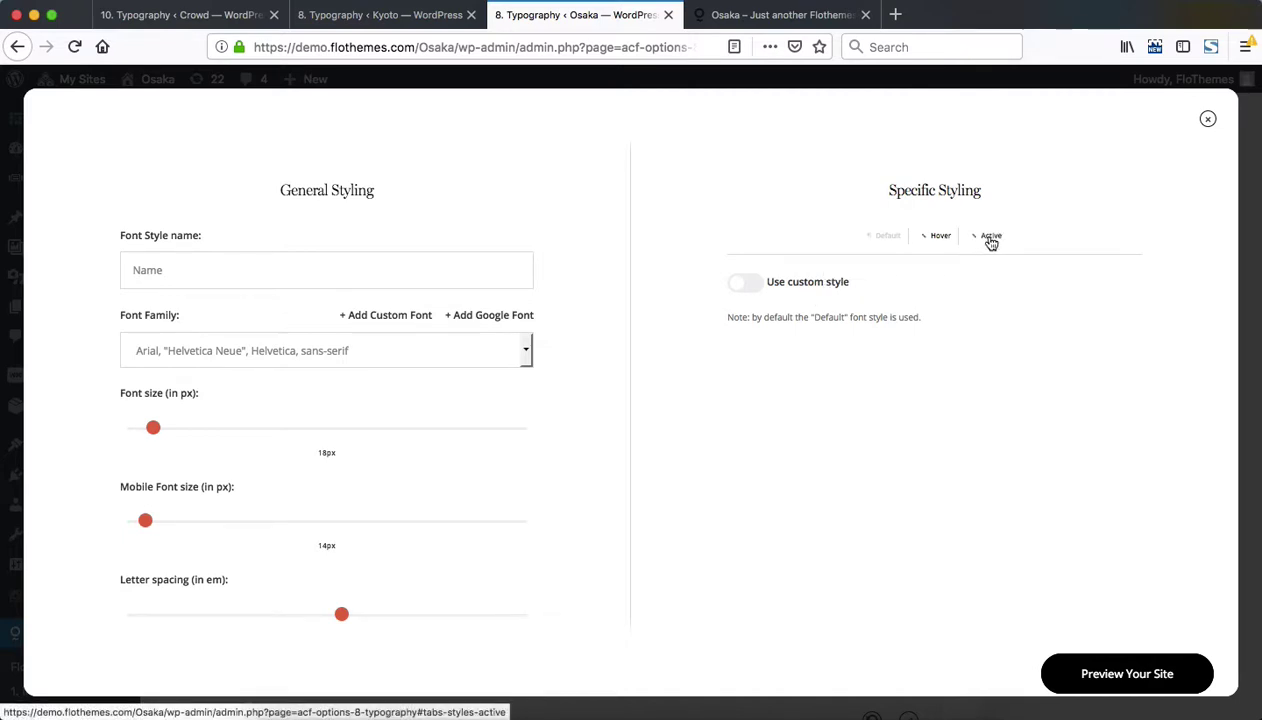
left_click(990, 240)
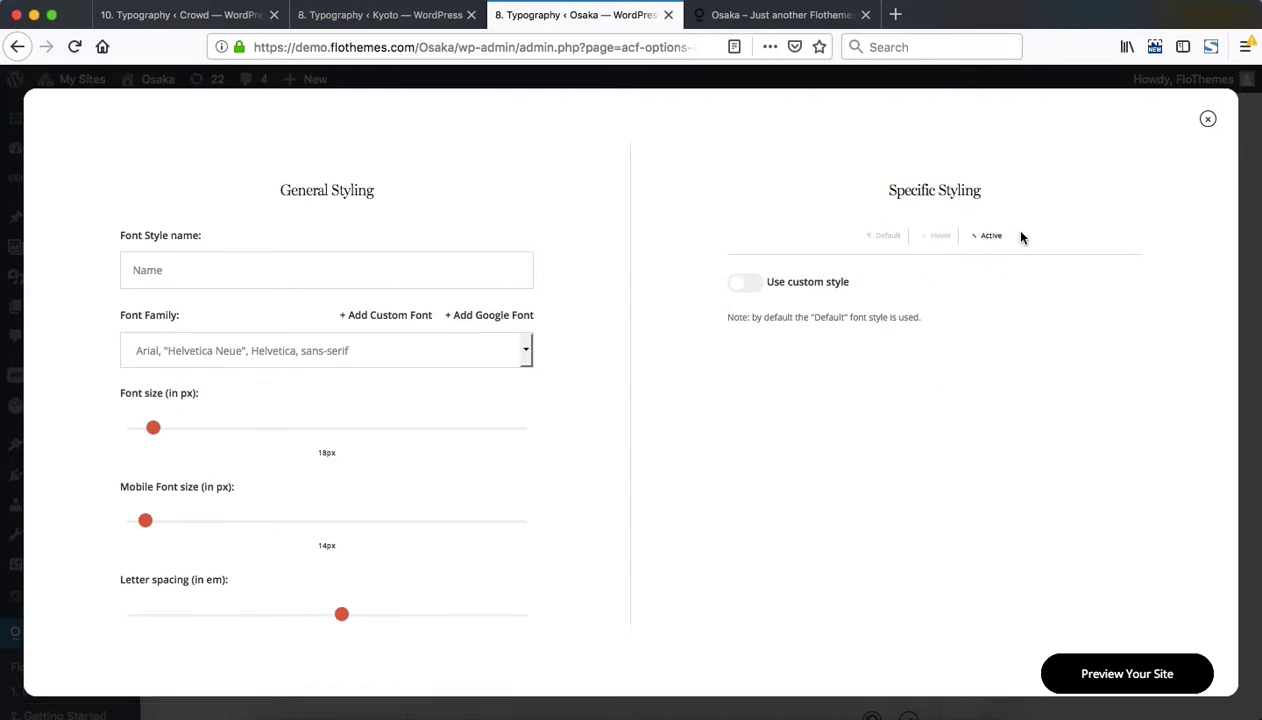
left_click(938, 237)
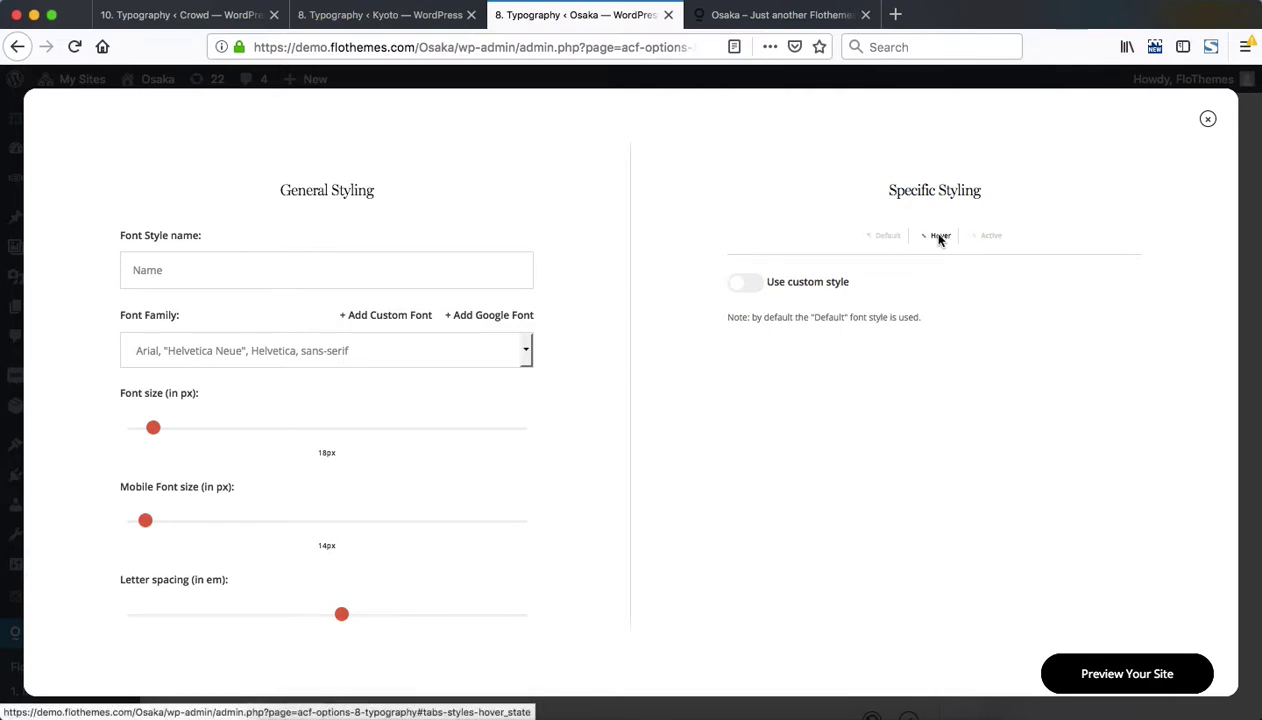
left_click(745, 285)
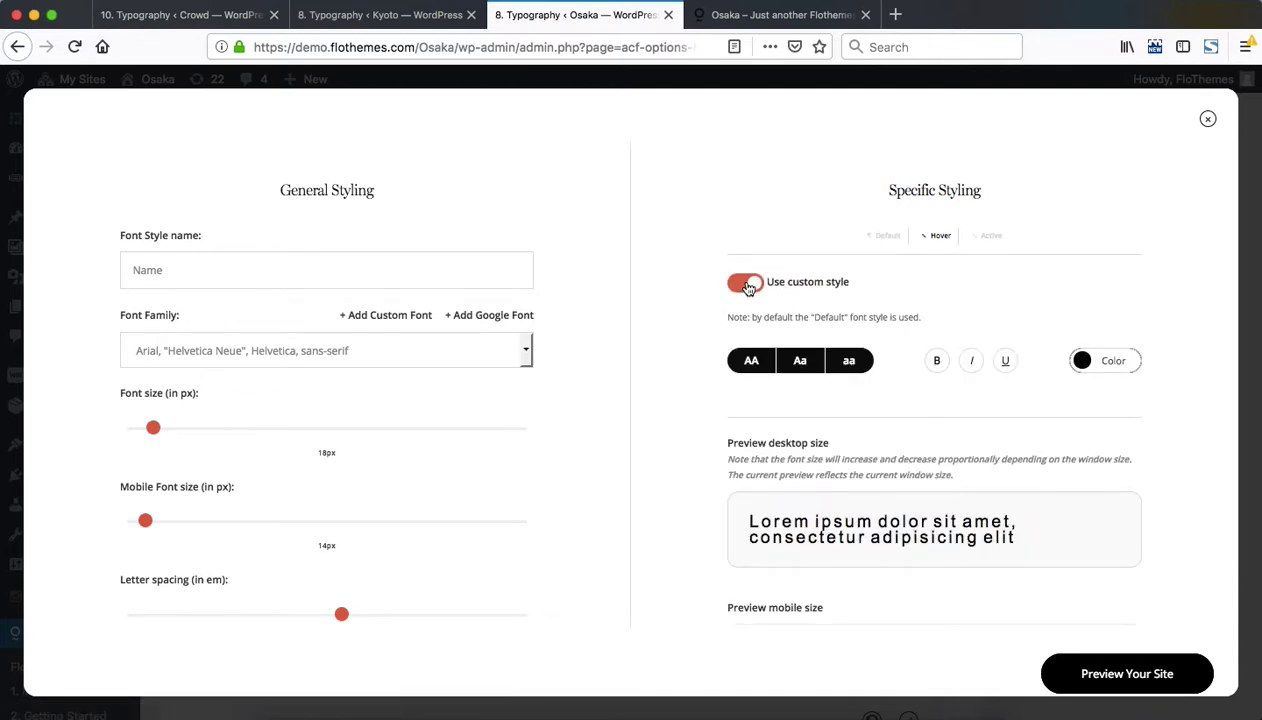
left_click(745, 285)
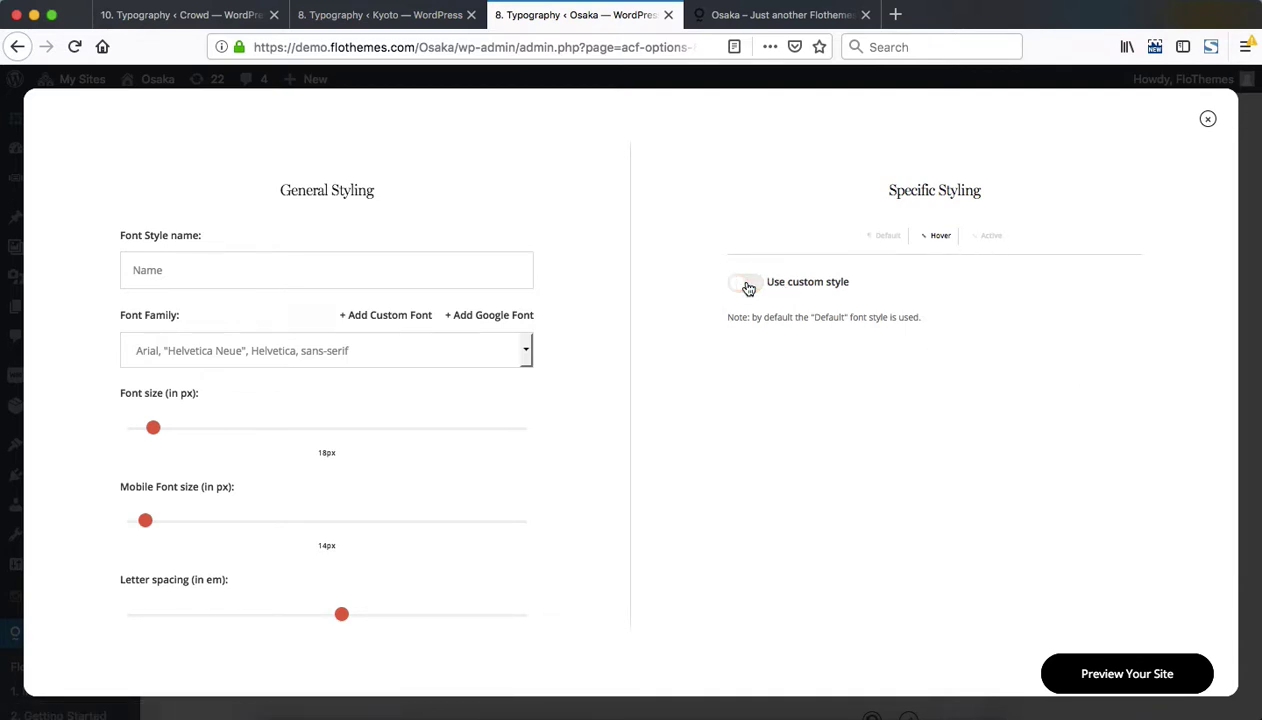
left_click(885, 236)
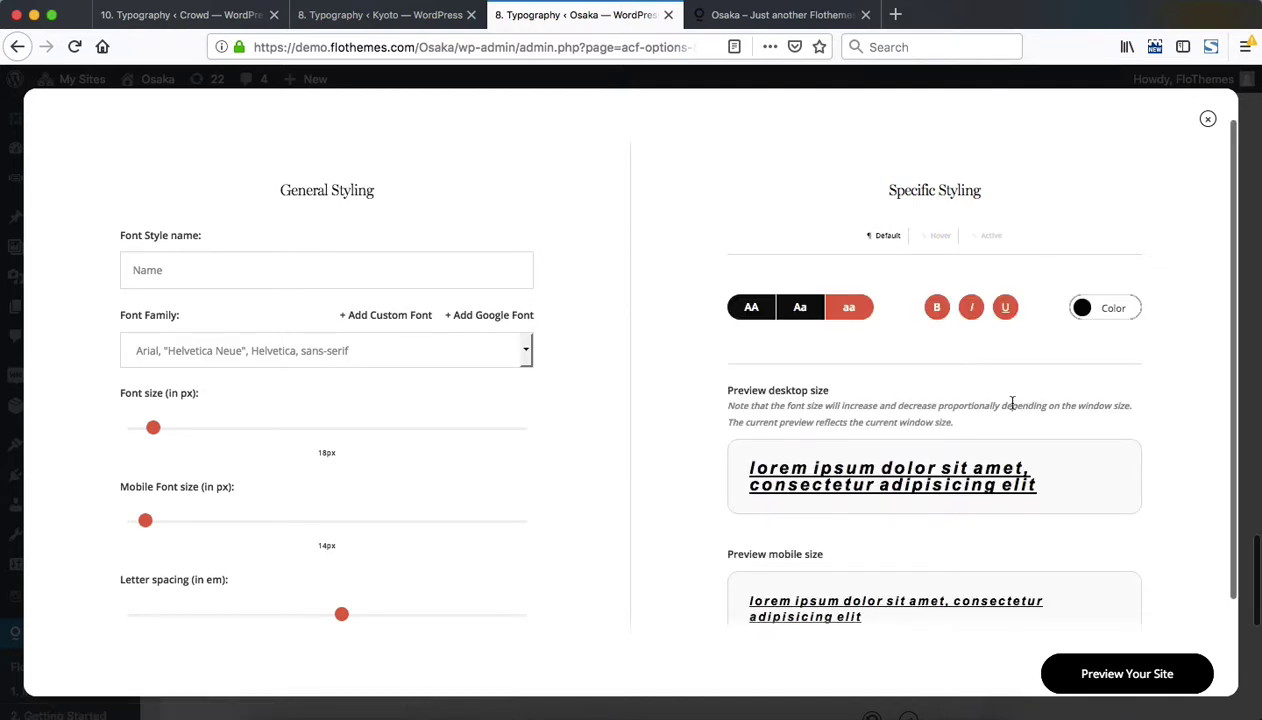
Check the color options for the font style's default styling, including the hex value and preset swatches, without changing the color.
left_click(1081, 308)
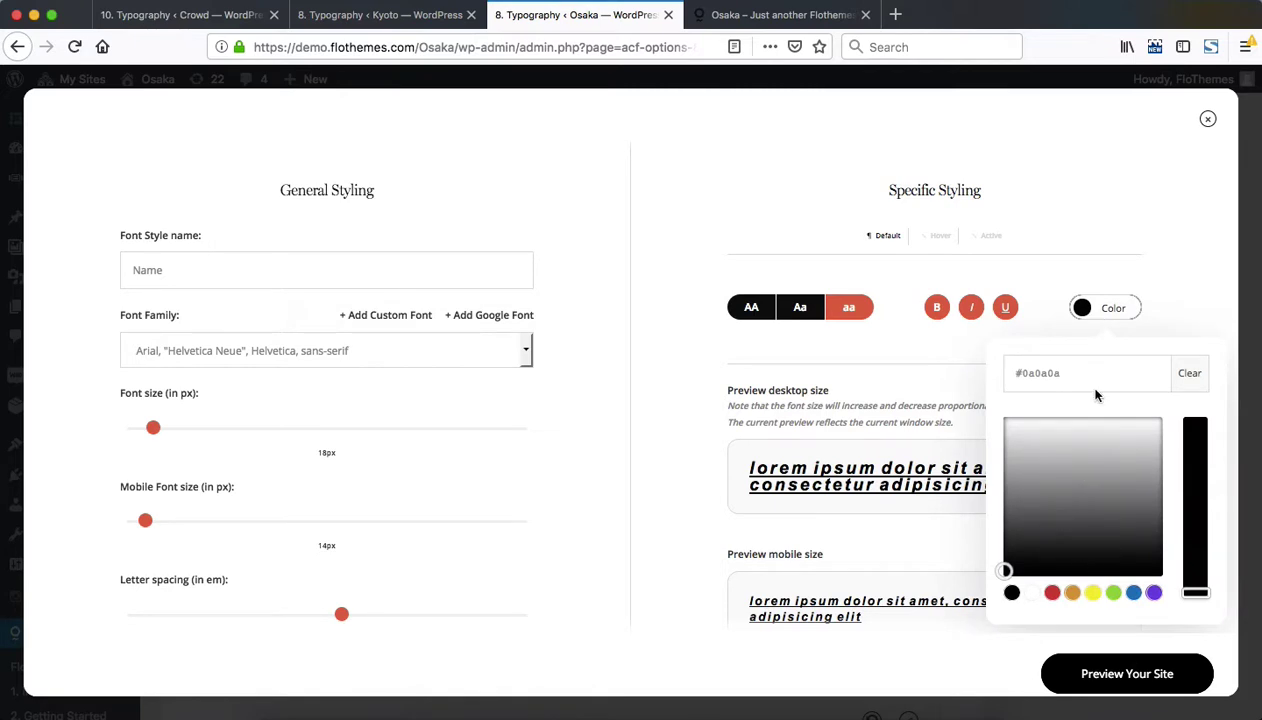
left_click(1071, 367)
triple_click(1074, 372)
left_click(1073, 619)
left_click(1125, 313)
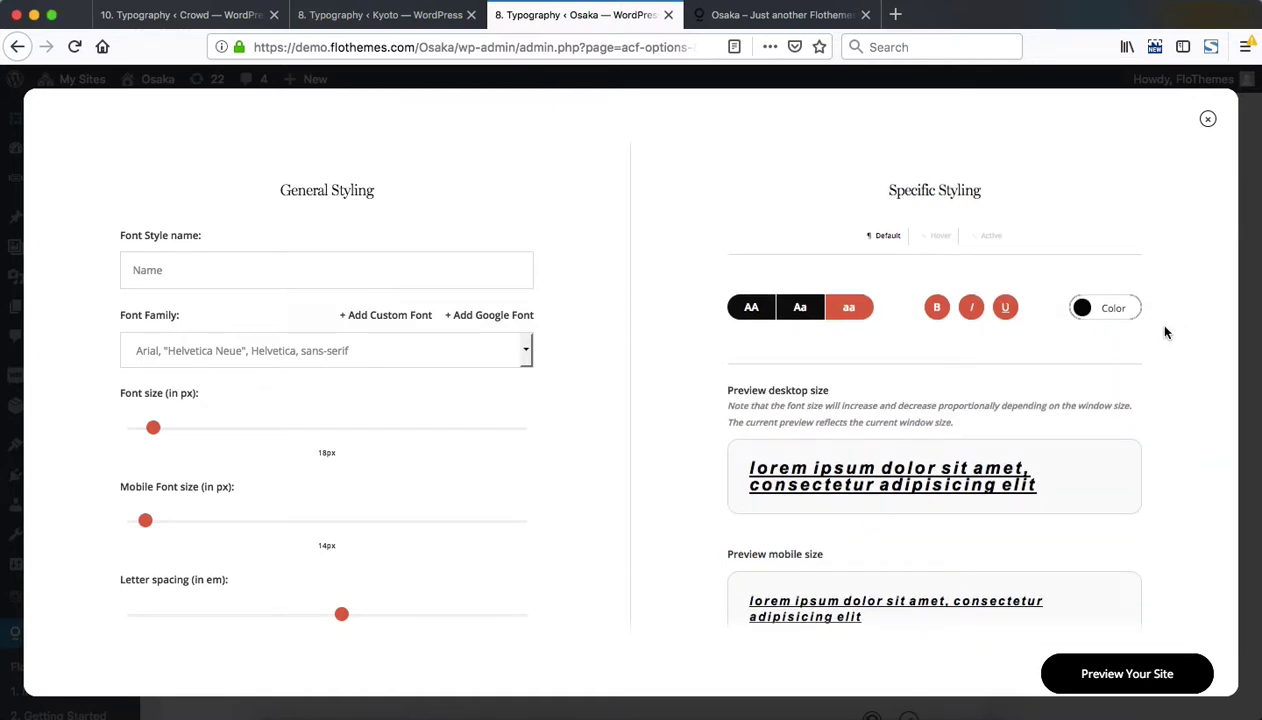
Close the font style editor and review the new "Name" style at the end of the font styles list.
left_click(1208, 121)
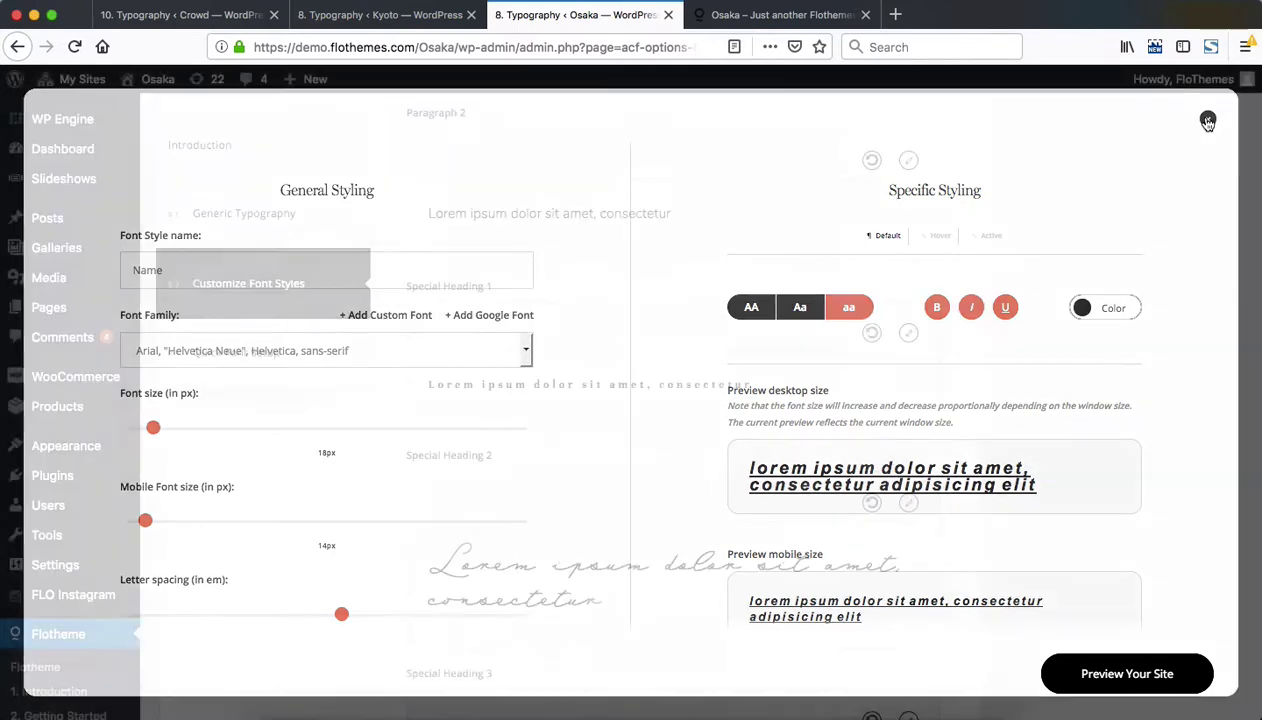
scroll(1091, 360, "down", 10)
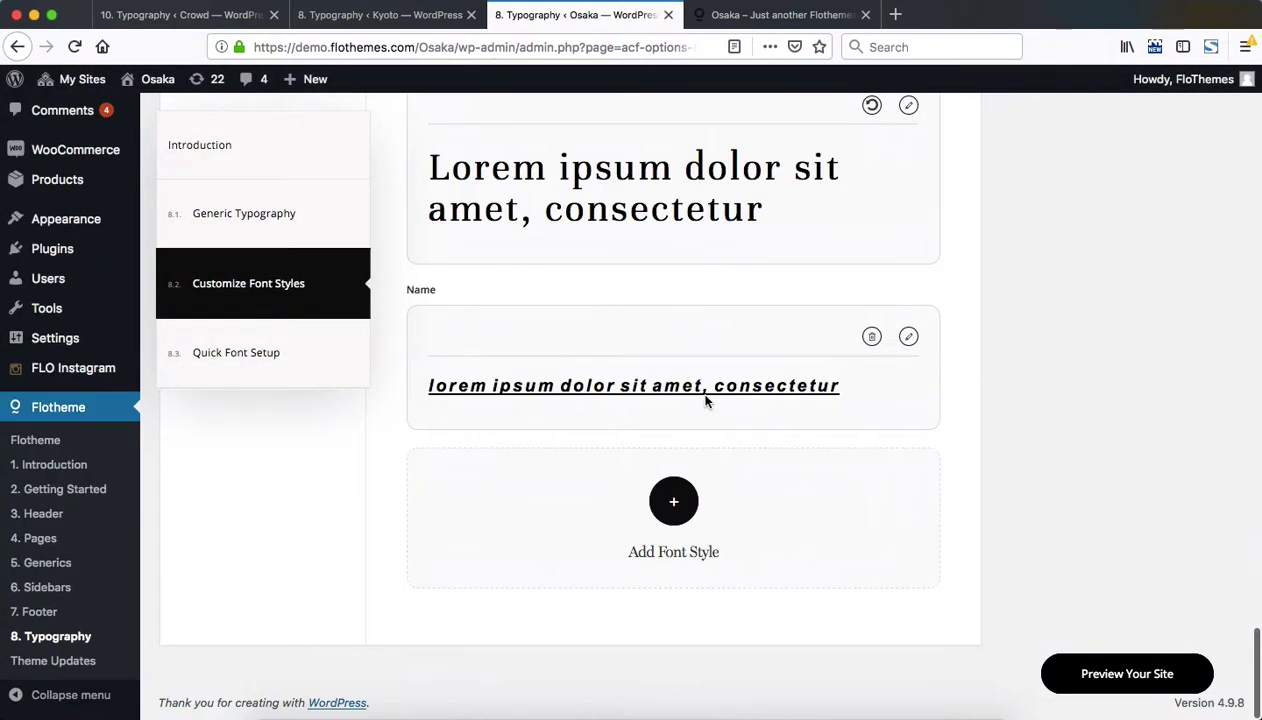
scroll(1095, 405, "up", 10)
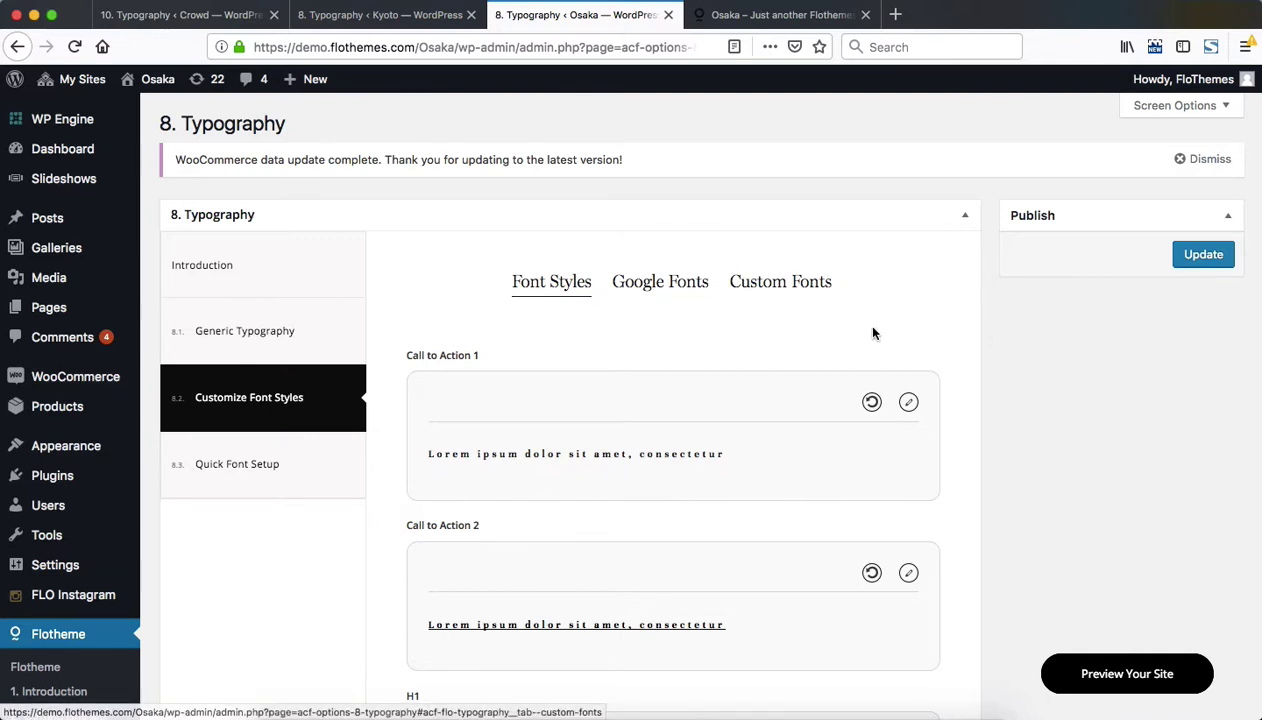
Open the Quick Font Setup section and look at the fonts used on the Osaka site's home page.
left_click(268, 465)
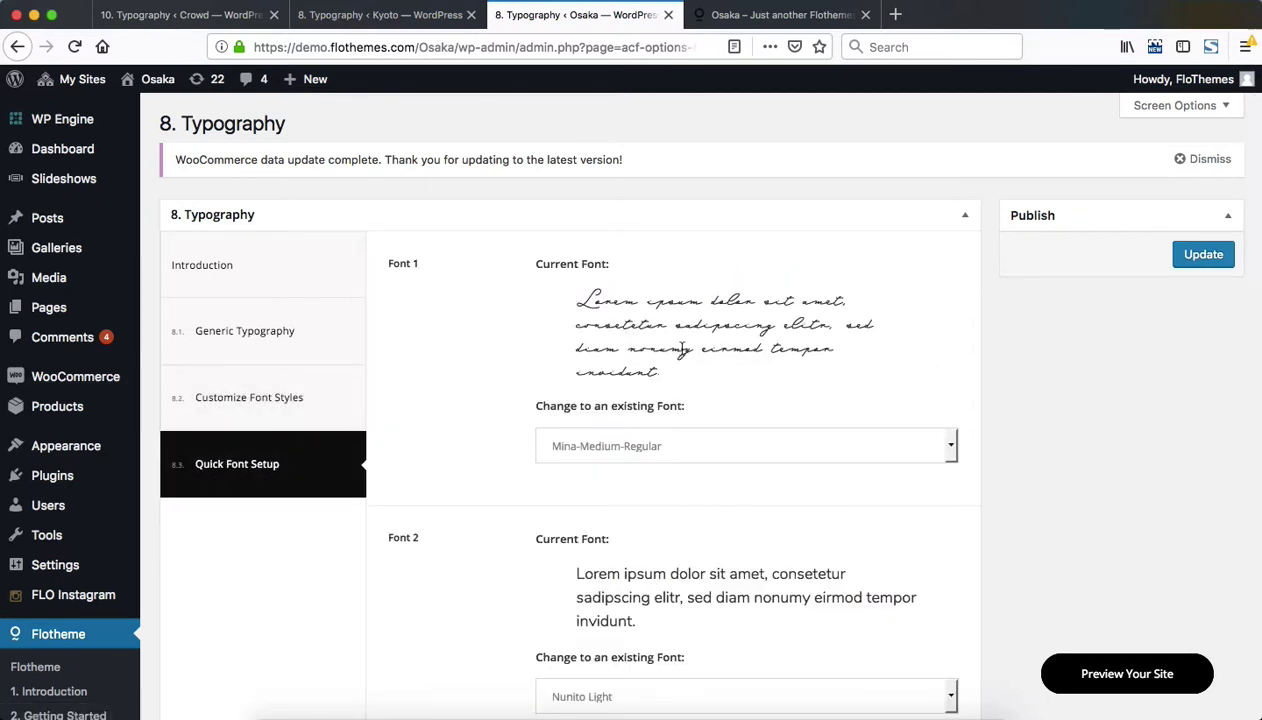
left_click(720, 16)
scroll(745, 335, "down", 8)
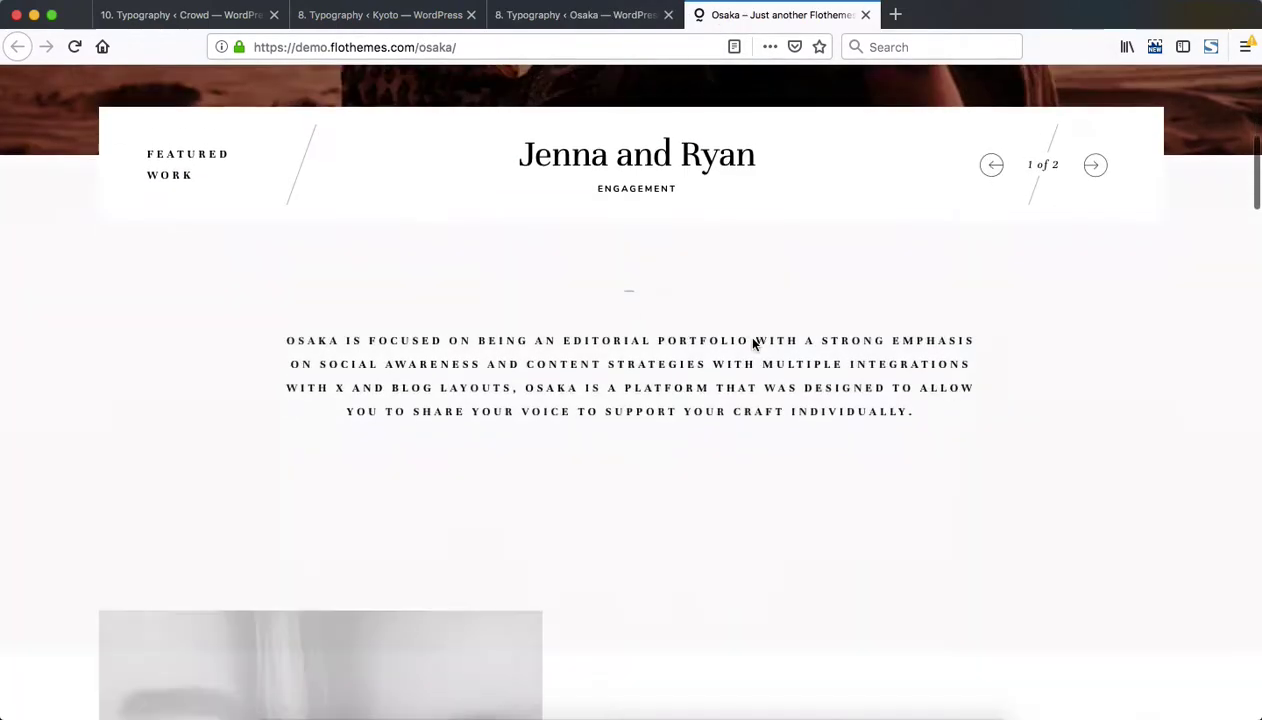
Return to the Osaka typography settings and change Font 1 to Nunito Light.
left_click(563, 13)
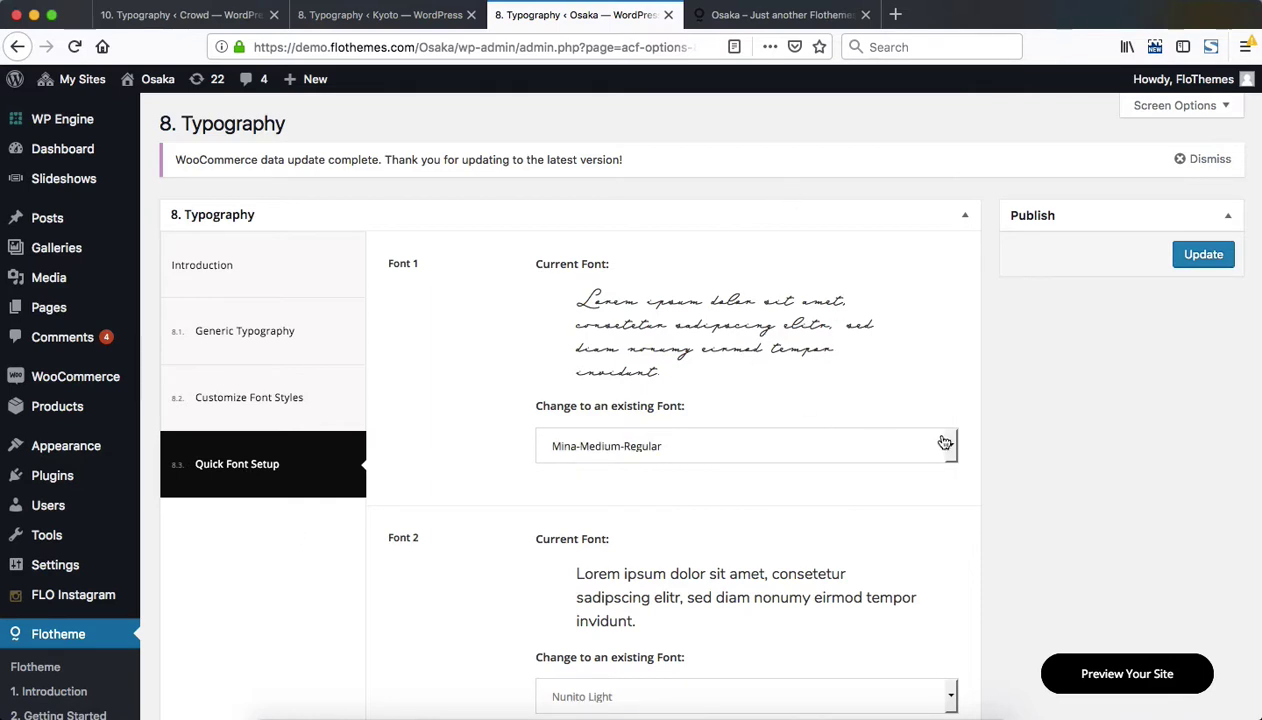
left_click(920, 447)
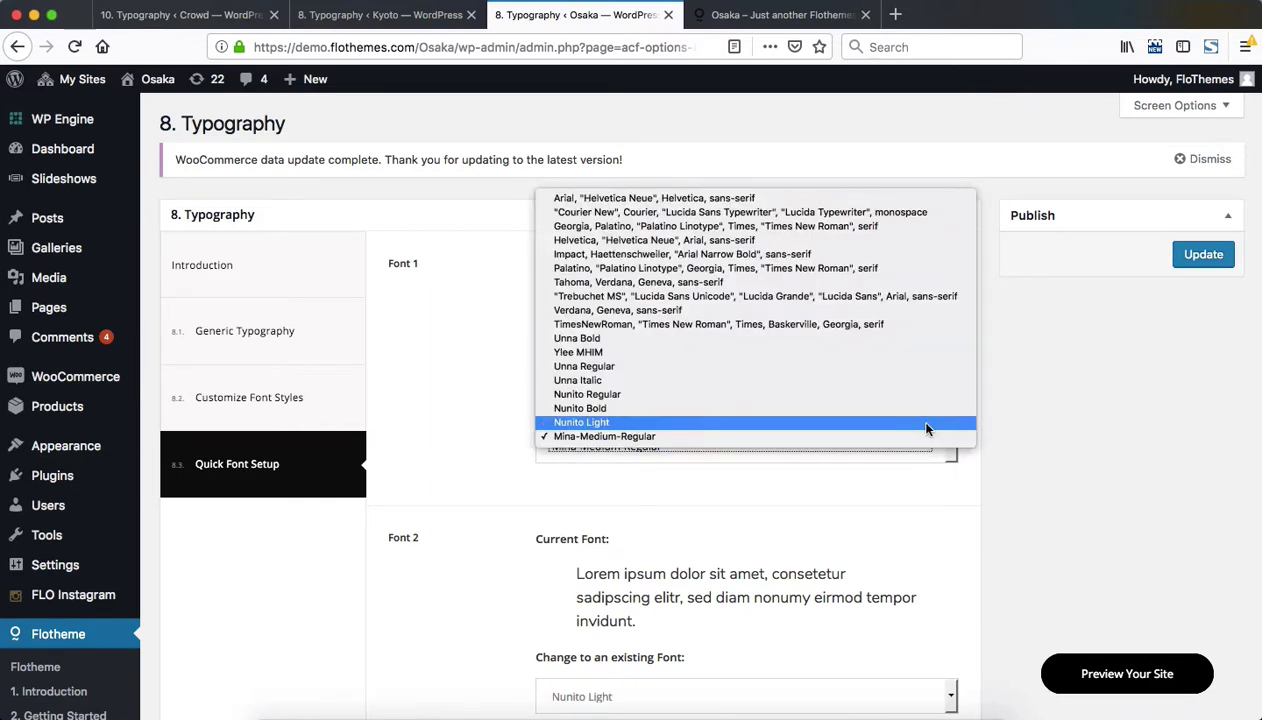
left_click(770, 423)
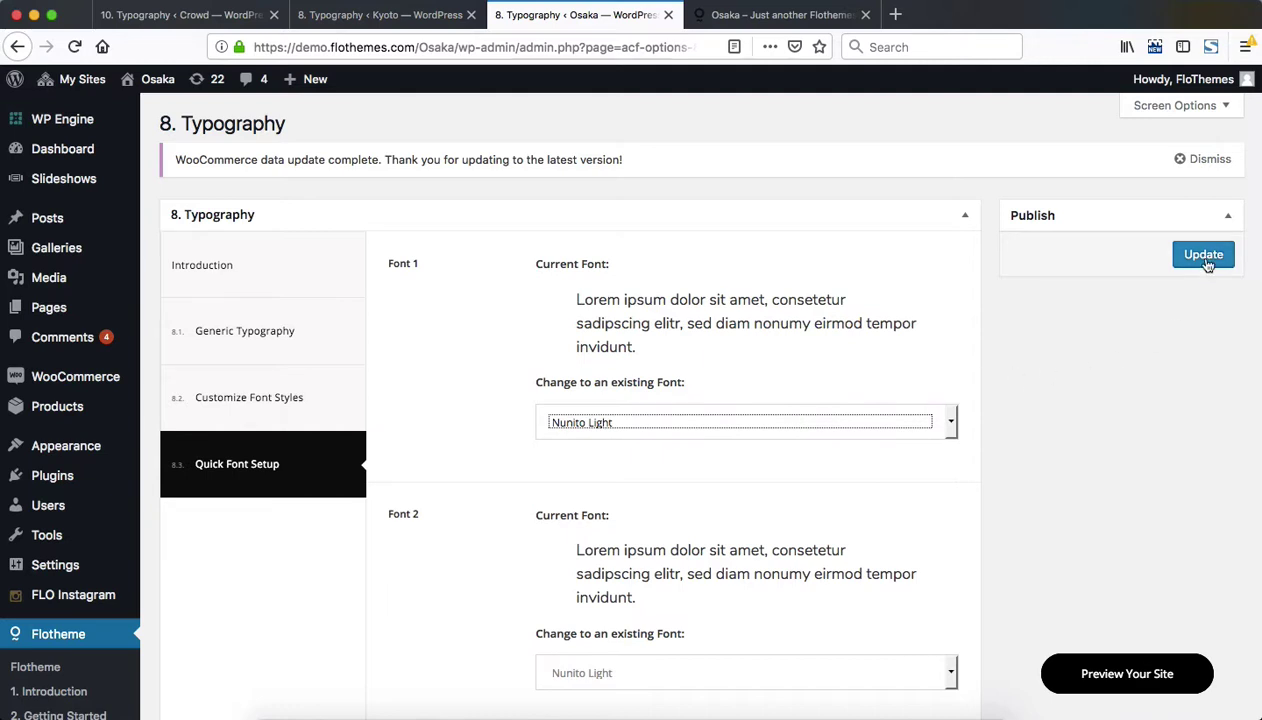
Look at the "Hi I'm Osaka" script heading on the live site and return to the quick font settings.
key("ctrl+Tab")
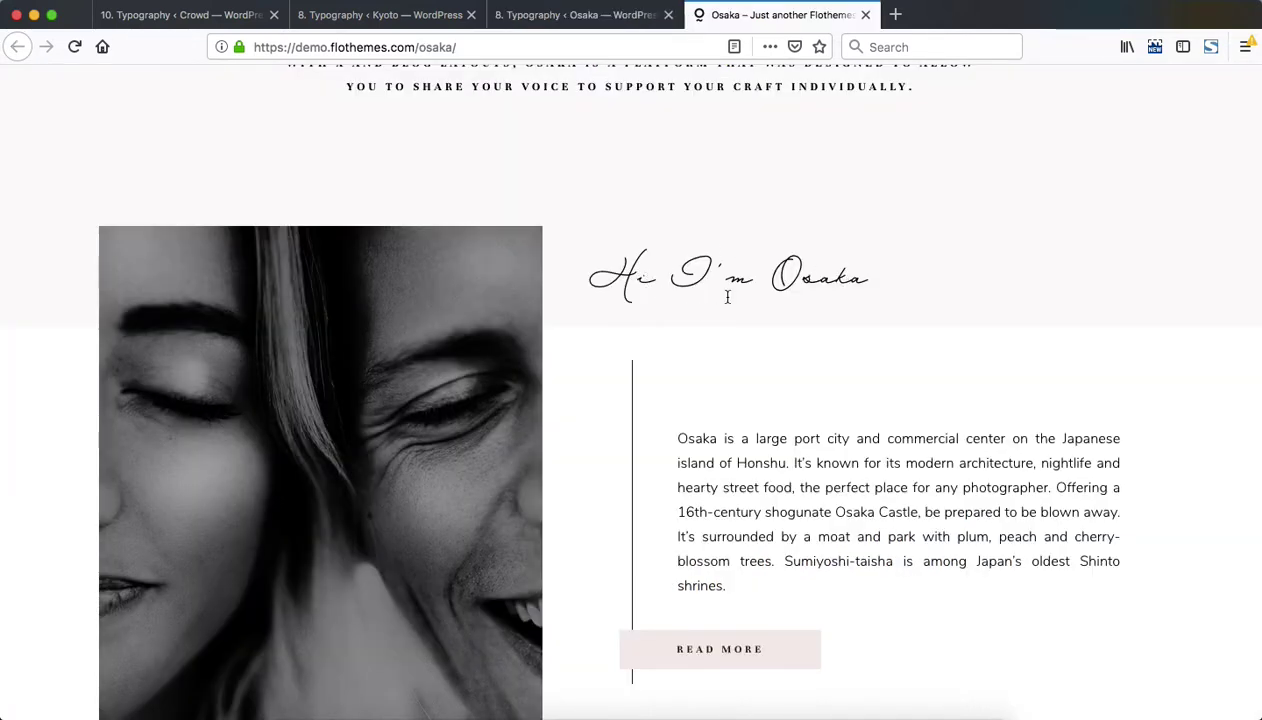
left_click(567, 16)
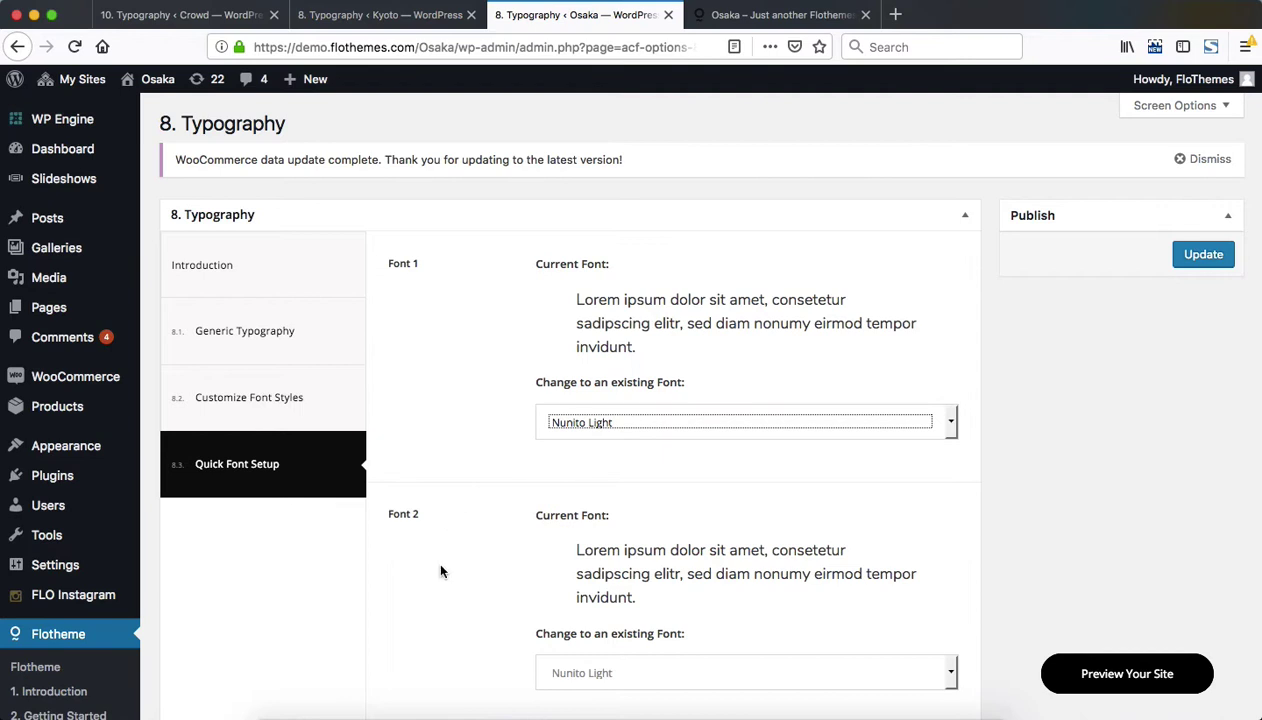
scroll(441, 571, "down", 1)
scroll(441, 571, "up", 1)
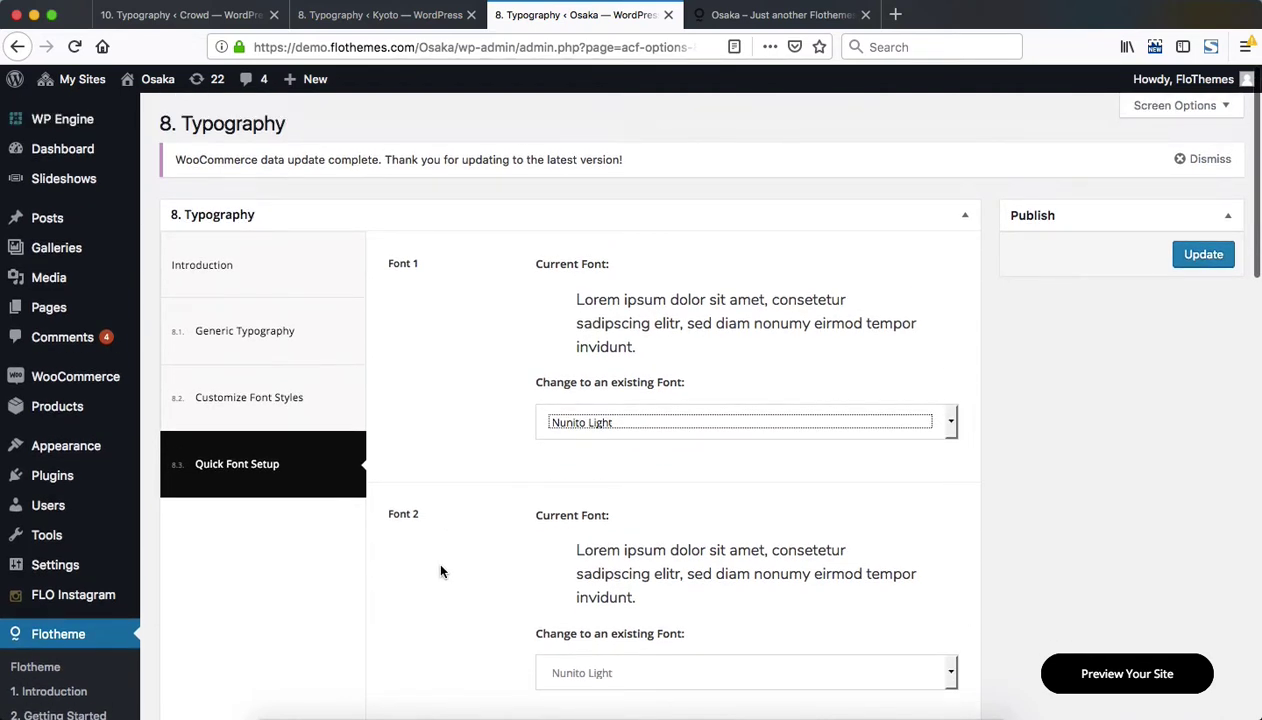